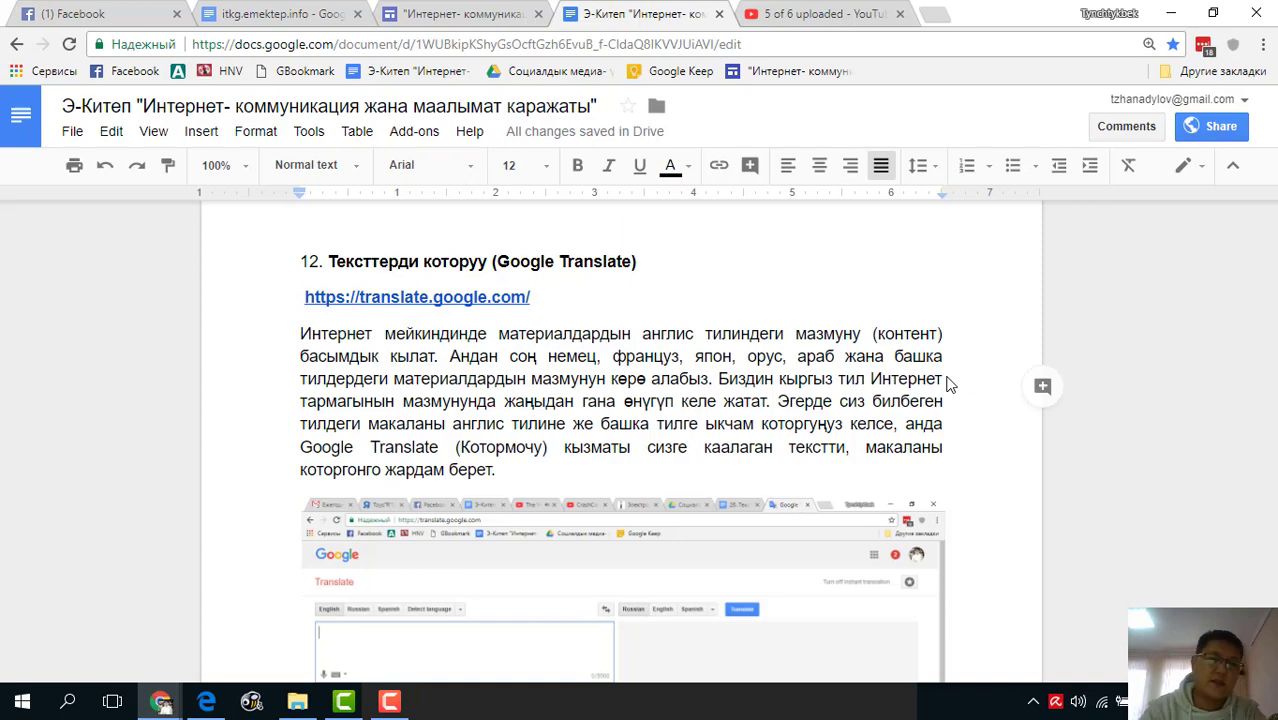
- Open the wikipedia.org portal in a new browser tab
key("ctrl+t")
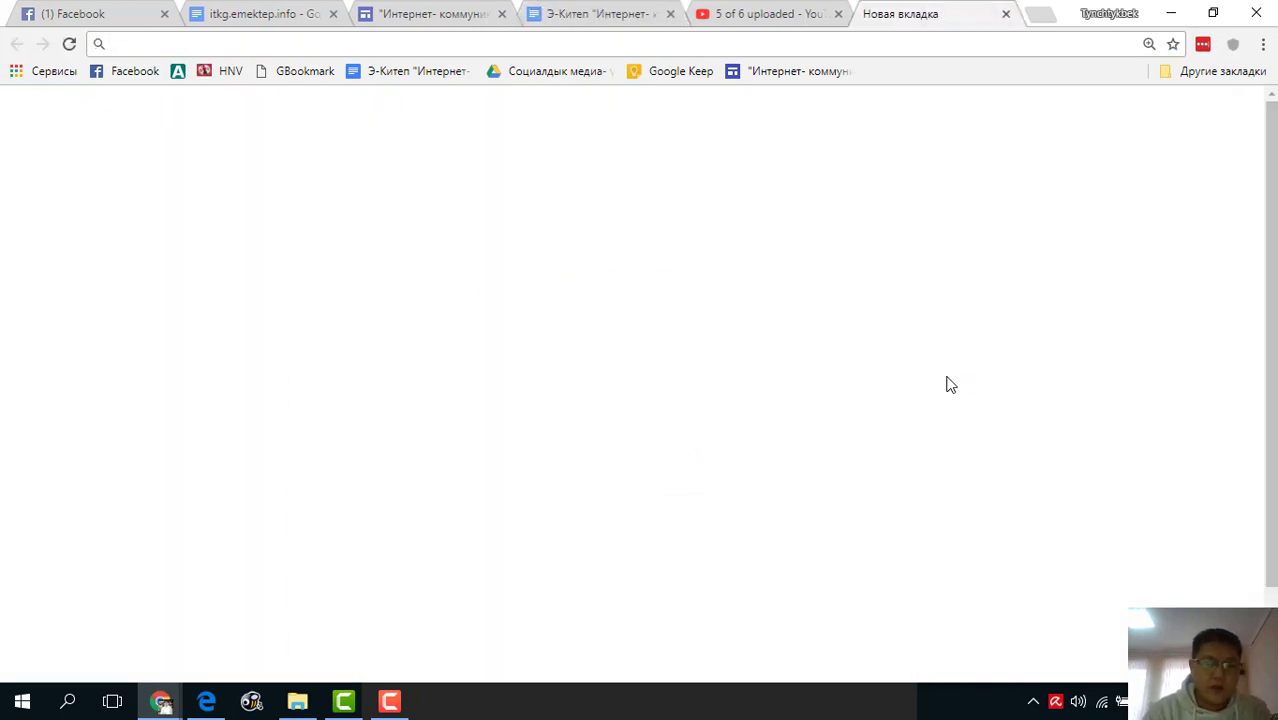
type("цшлш")
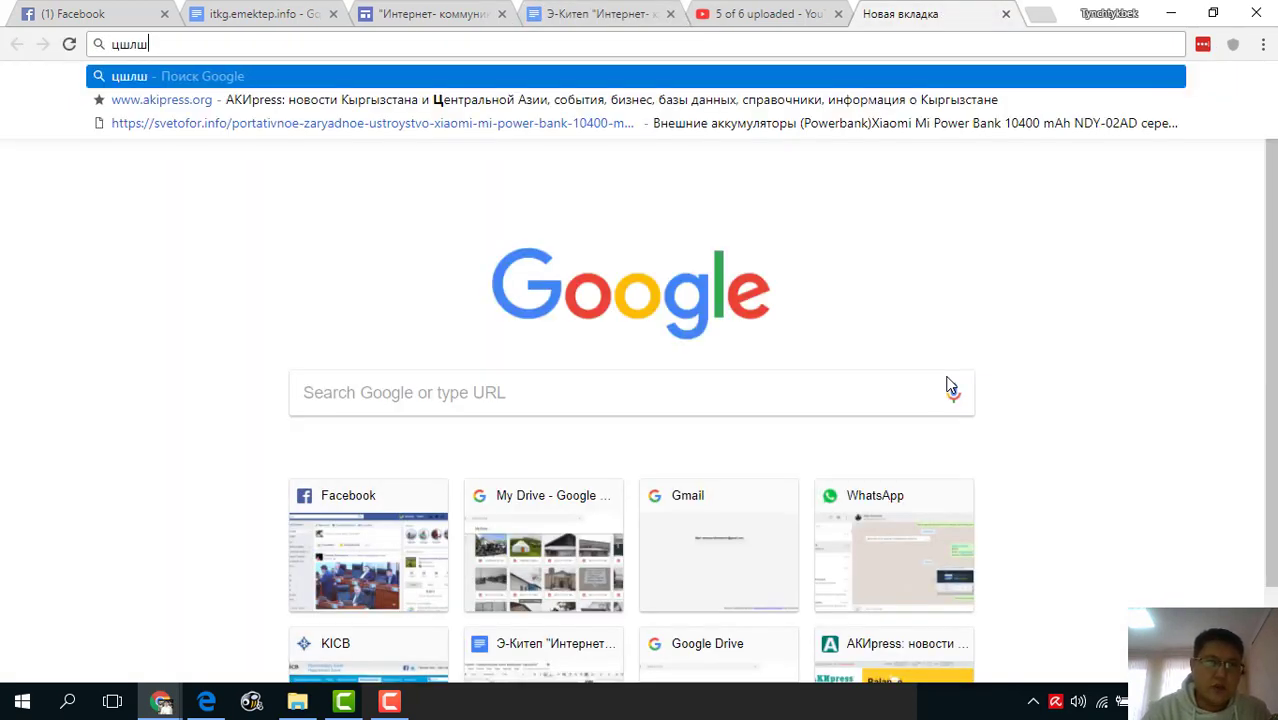
key("BackSpace")
key("BackSpace")
key("BackSpace")
key("BackSpace")
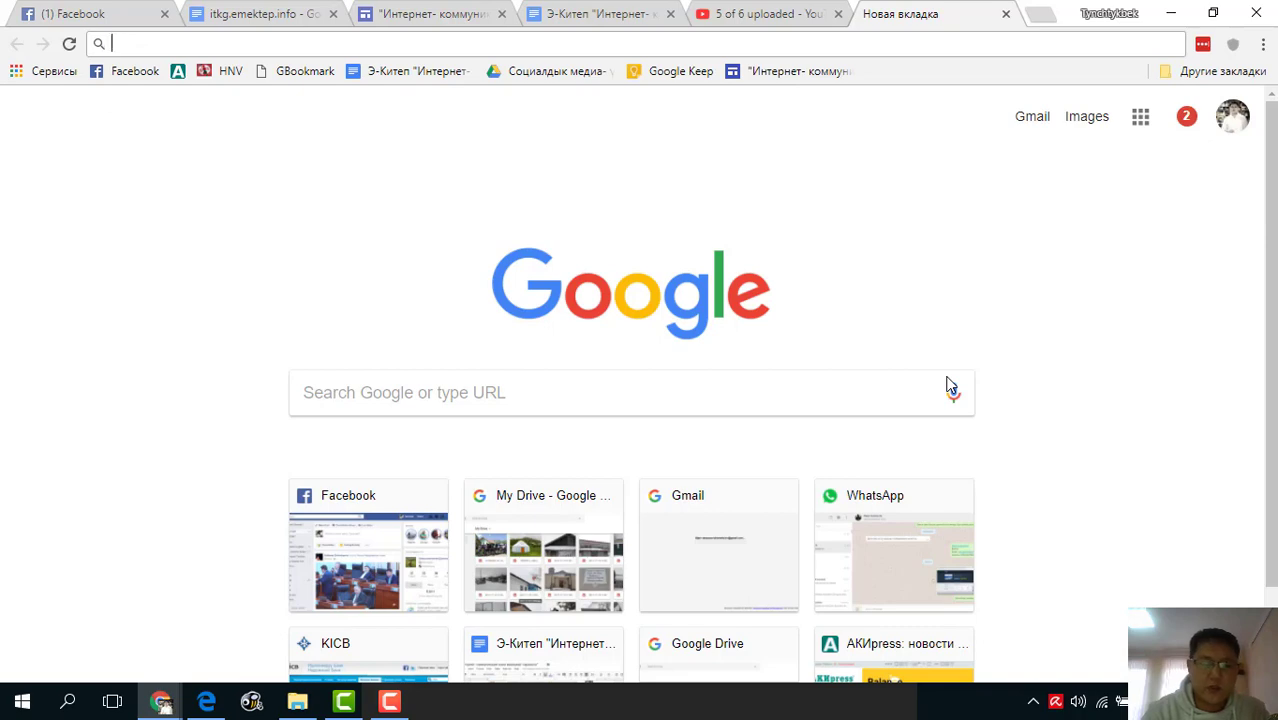
type("wikipe")
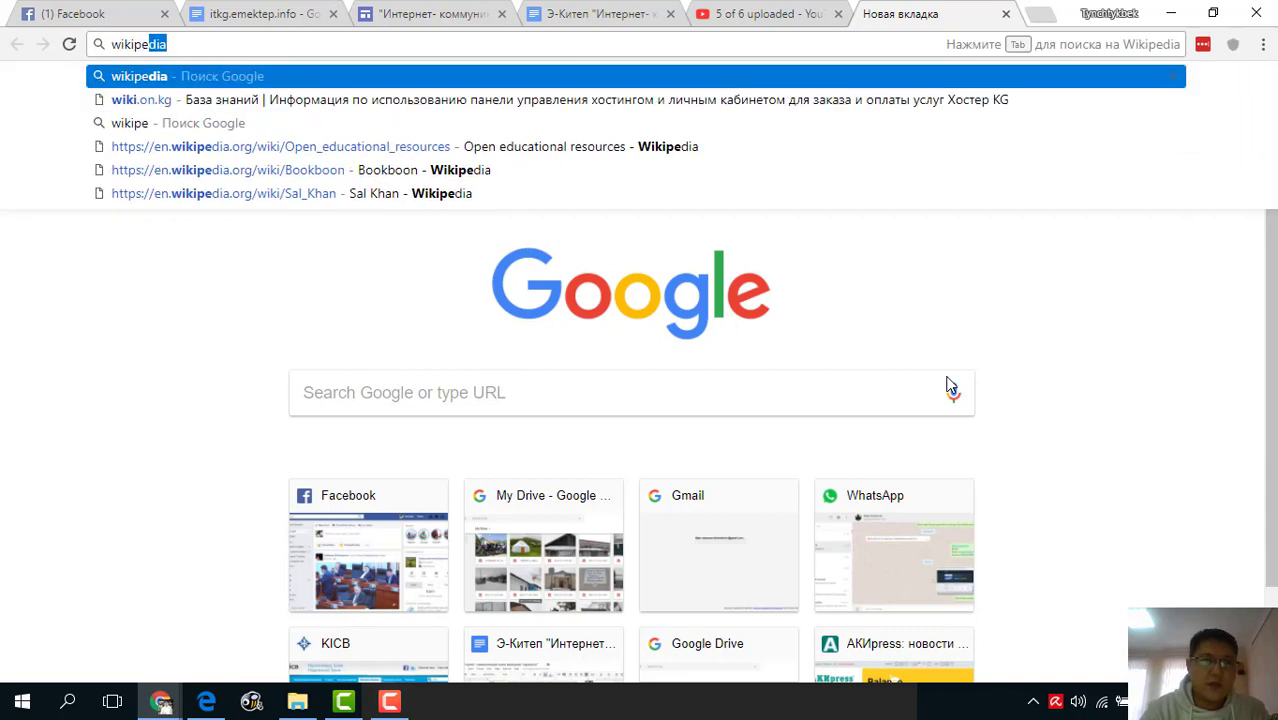
type("d")
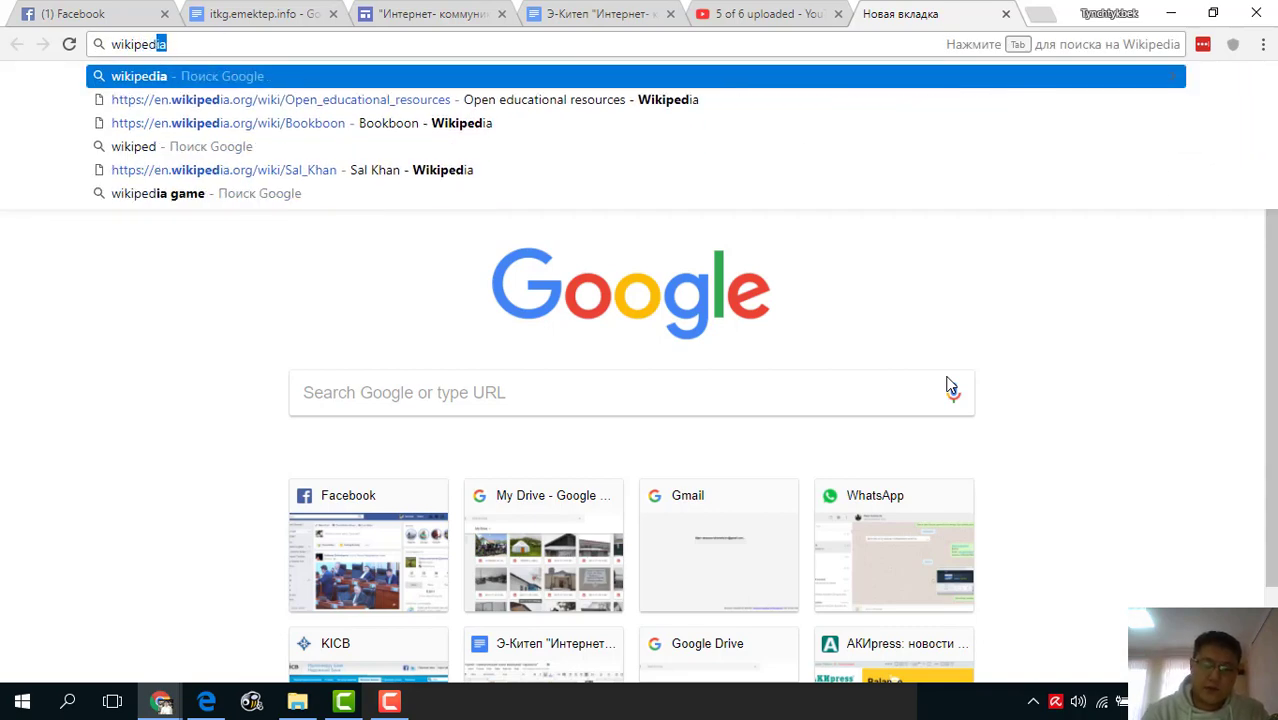
type("ia.org")
key("Return")
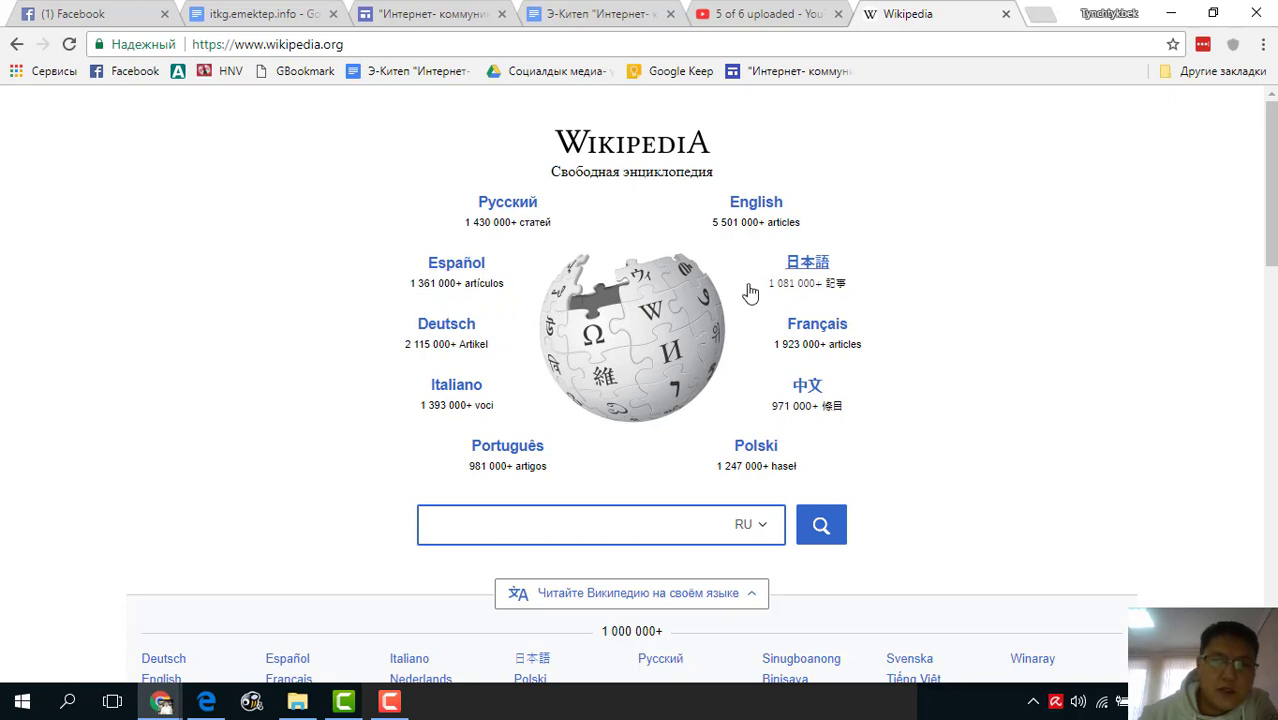
- Find Kyrgyz (Кыргызча) among Wikipedia's language editions and view its main page in a separate tab
scroll(922, 318, "down", 1)
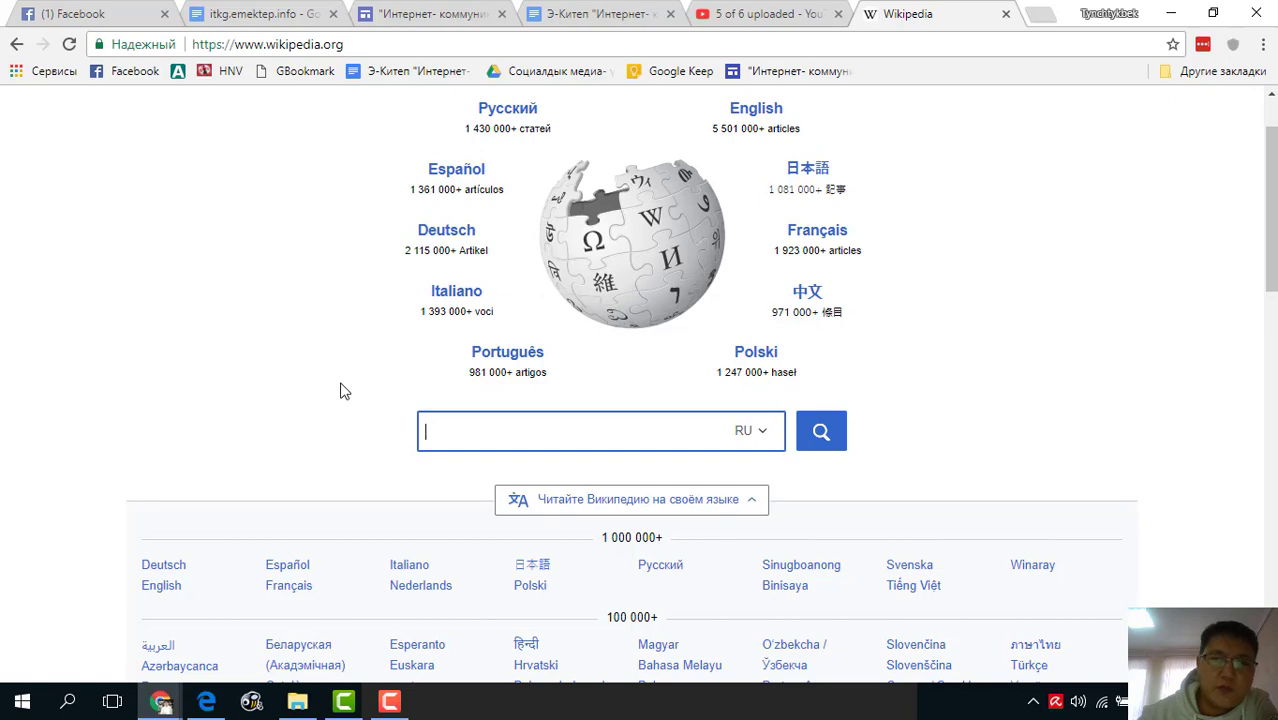
scroll(340, 391, "up", 1)
scroll(291, 370, "down", 4)
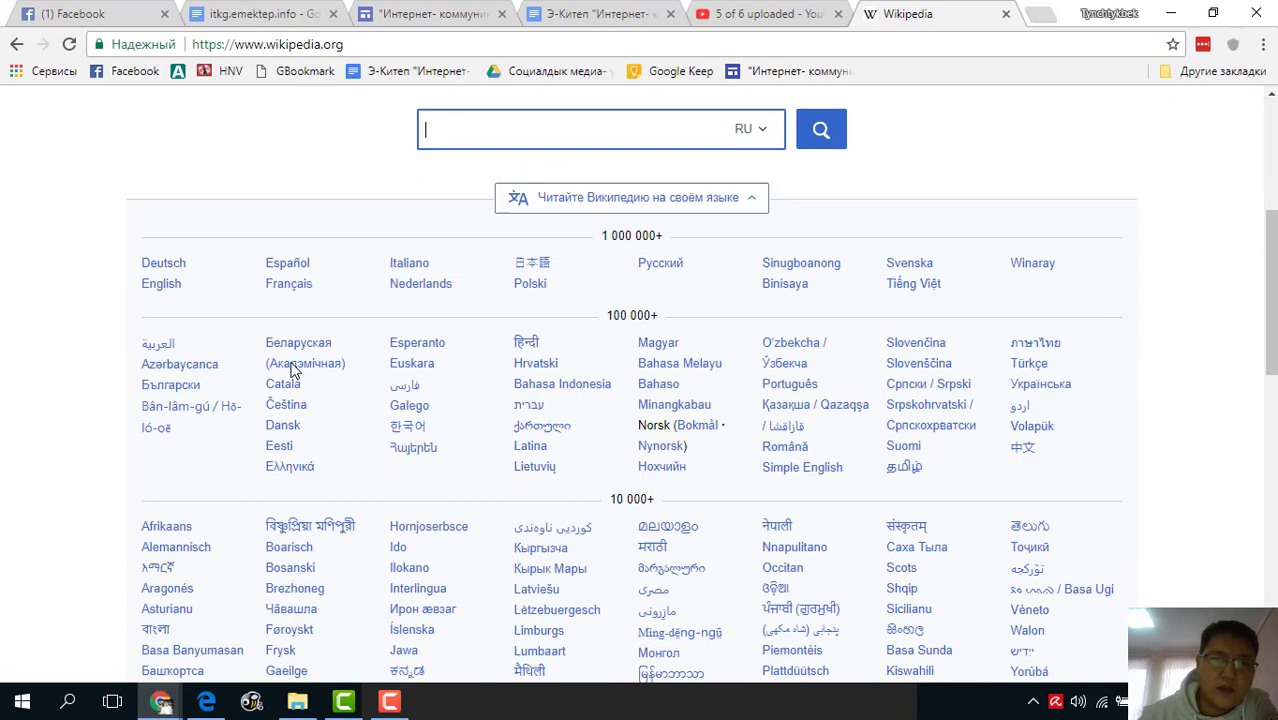
scroll(291, 370, "down", 2)
scroll(291, 368, "up", 1)
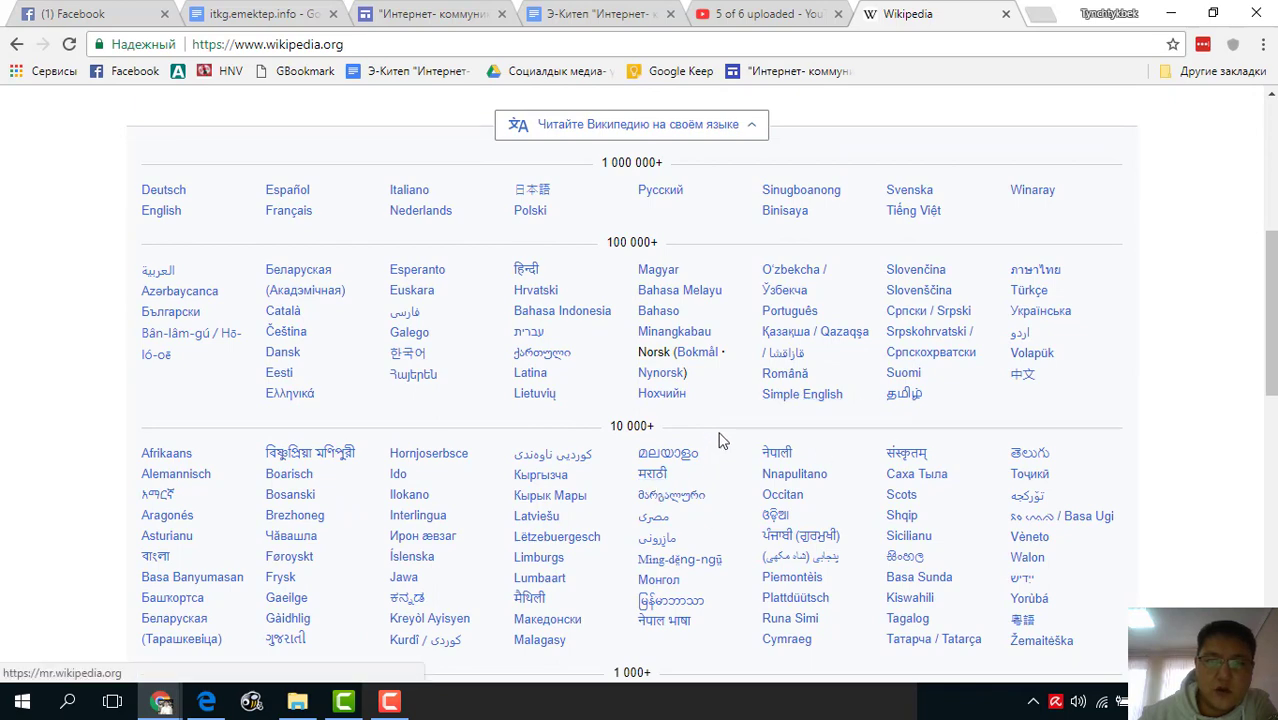
scroll(734, 429, "down", 2)
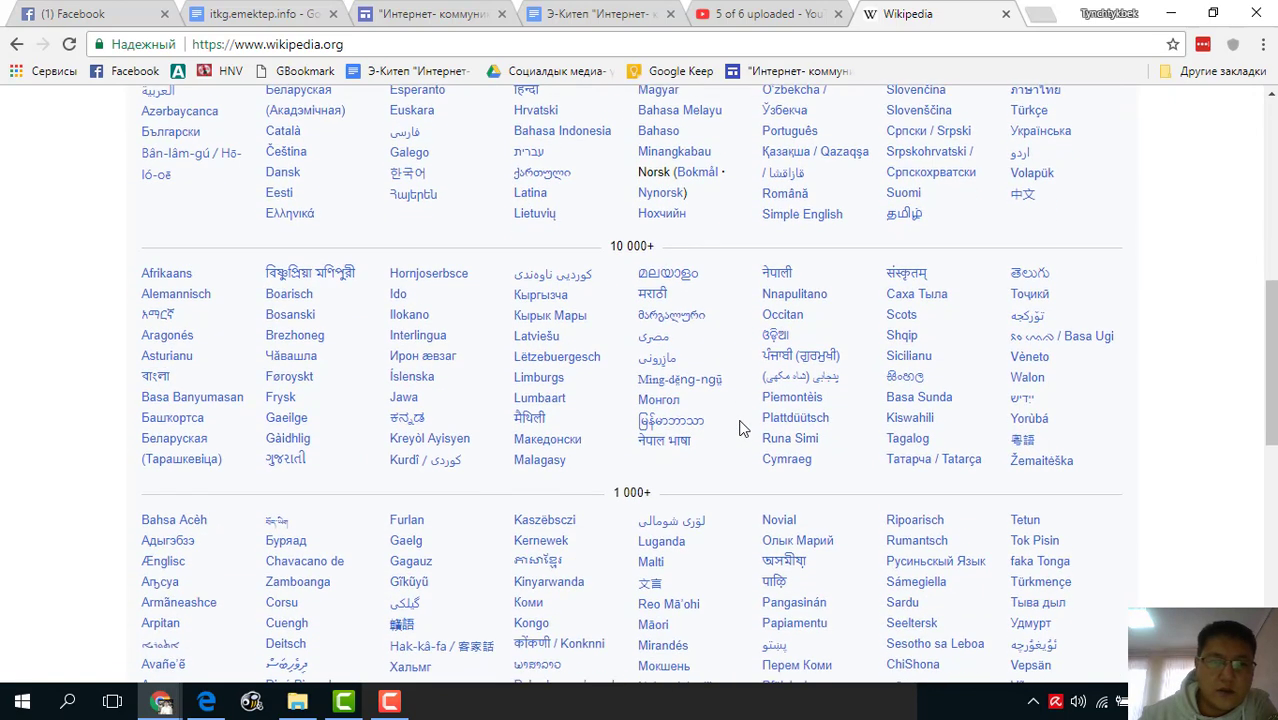
middle_click(553, 290)
left_click(940, 12)
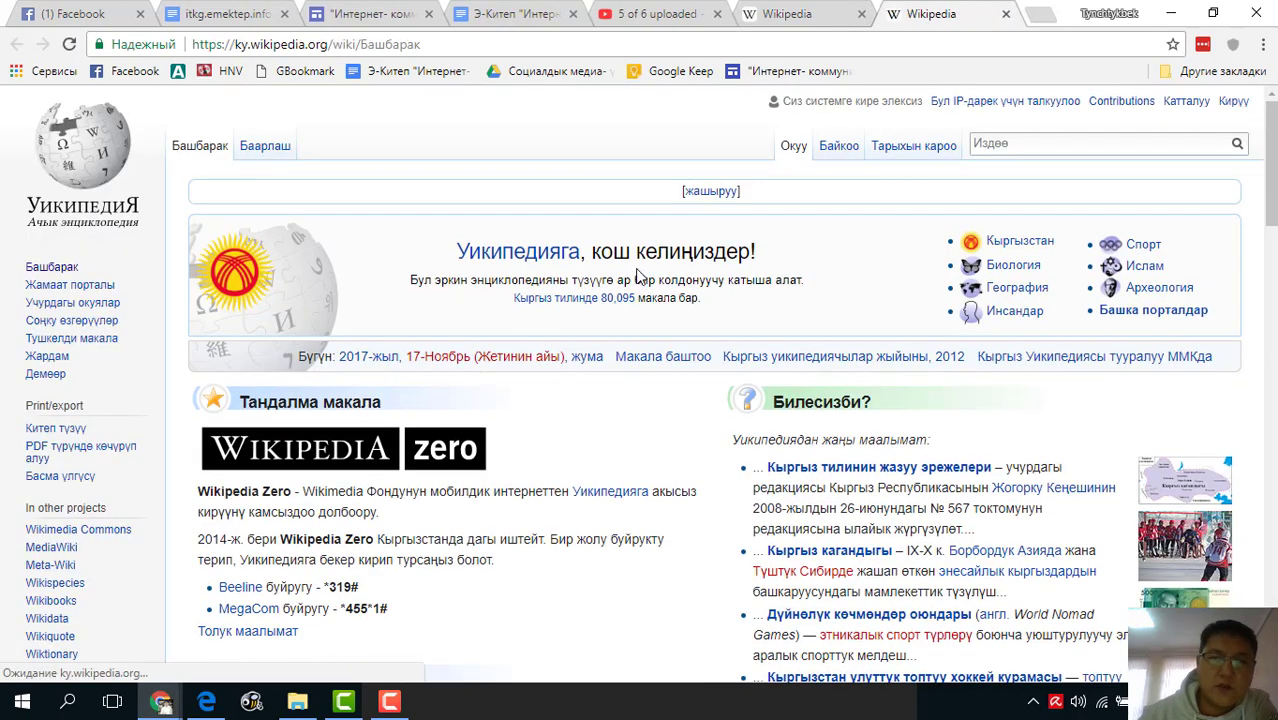
- Close both Wikipedia tabs and move the Э-Китеп document's tab behind the YouTube upload tab
left_click(1006, 14)
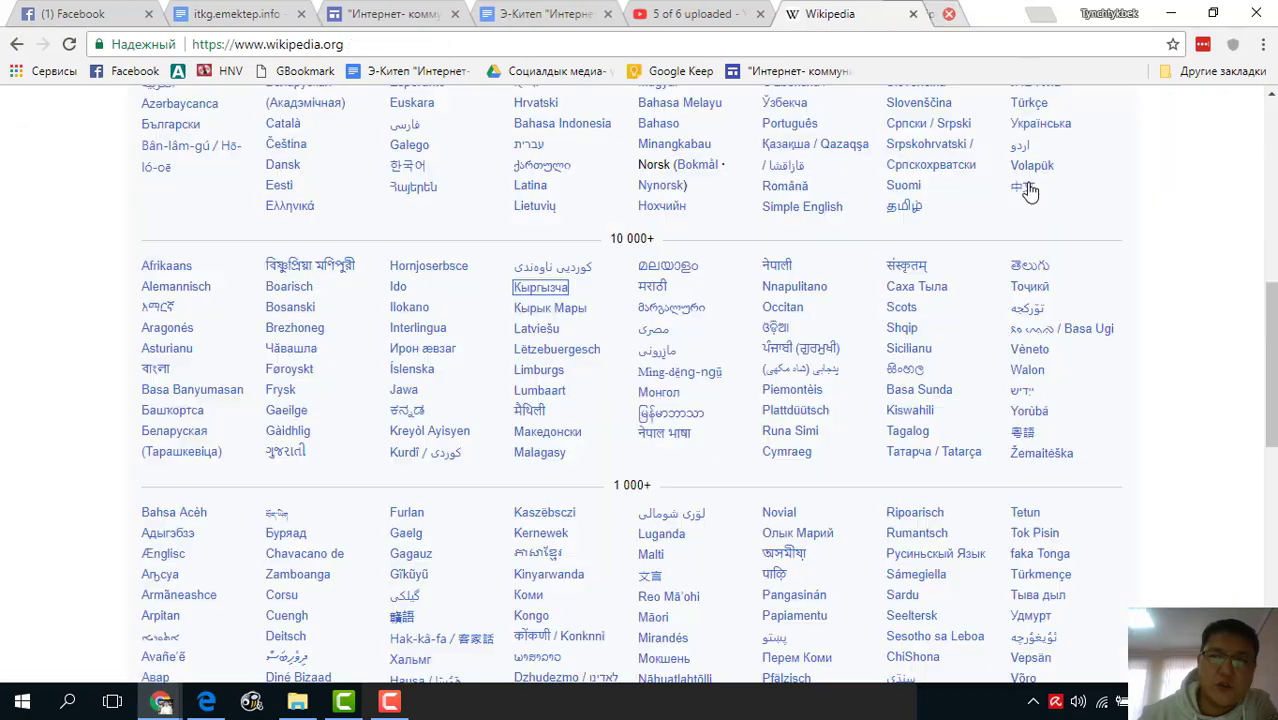
scroll(983, 360, "up", 5)
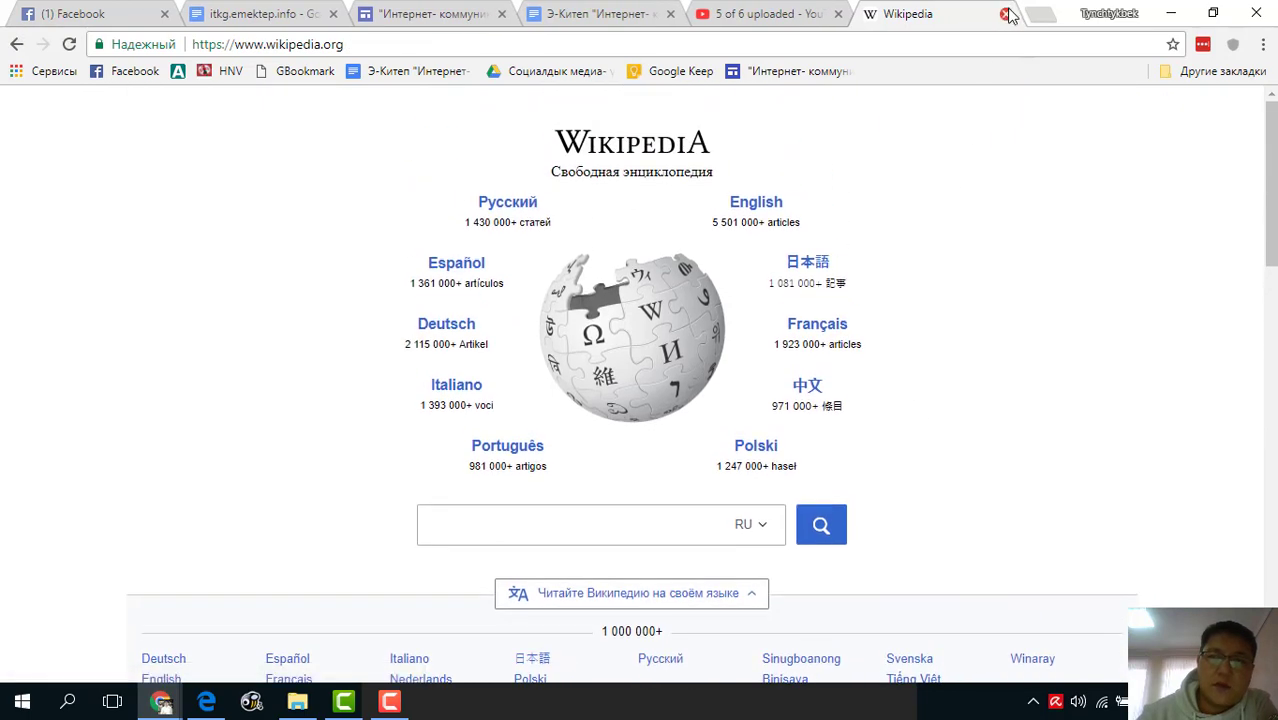
left_click(1006, 14)
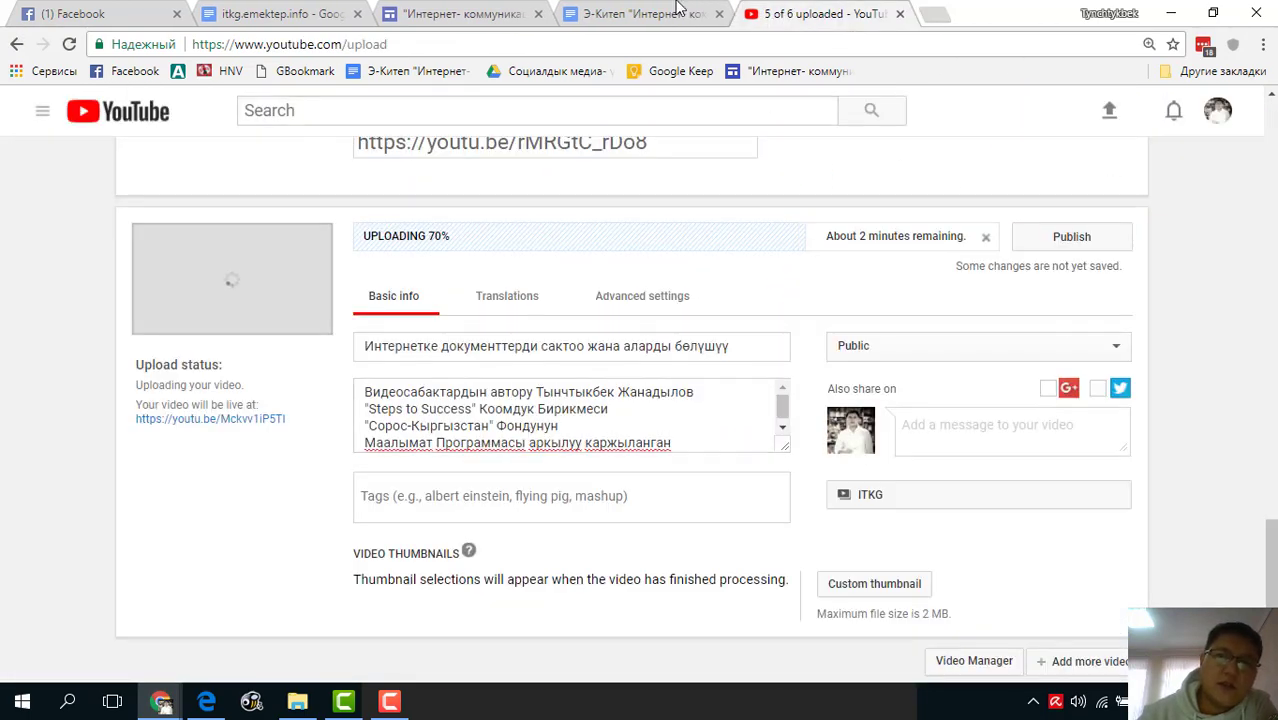
left_click_drag(657, 13, 843, 16)
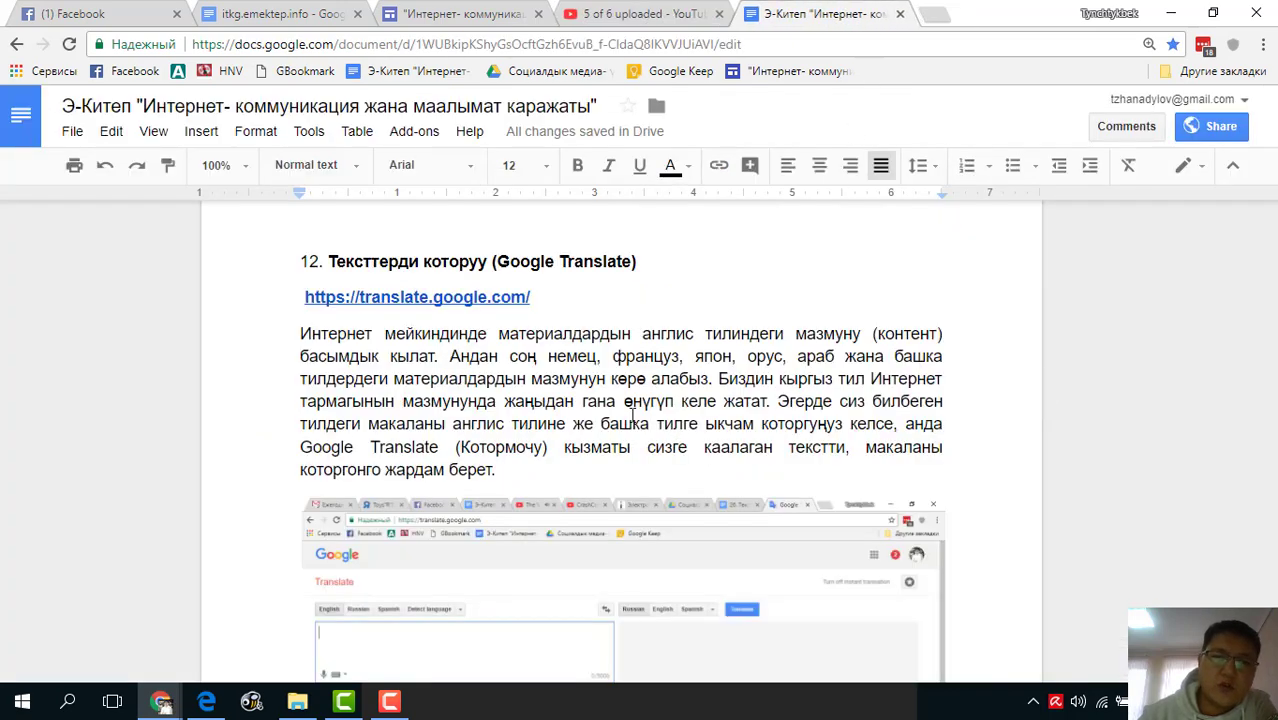
- Look over section 12 on Google Translate in the document and open its translate.google.com link
scroll(632, 415, "down", 2)
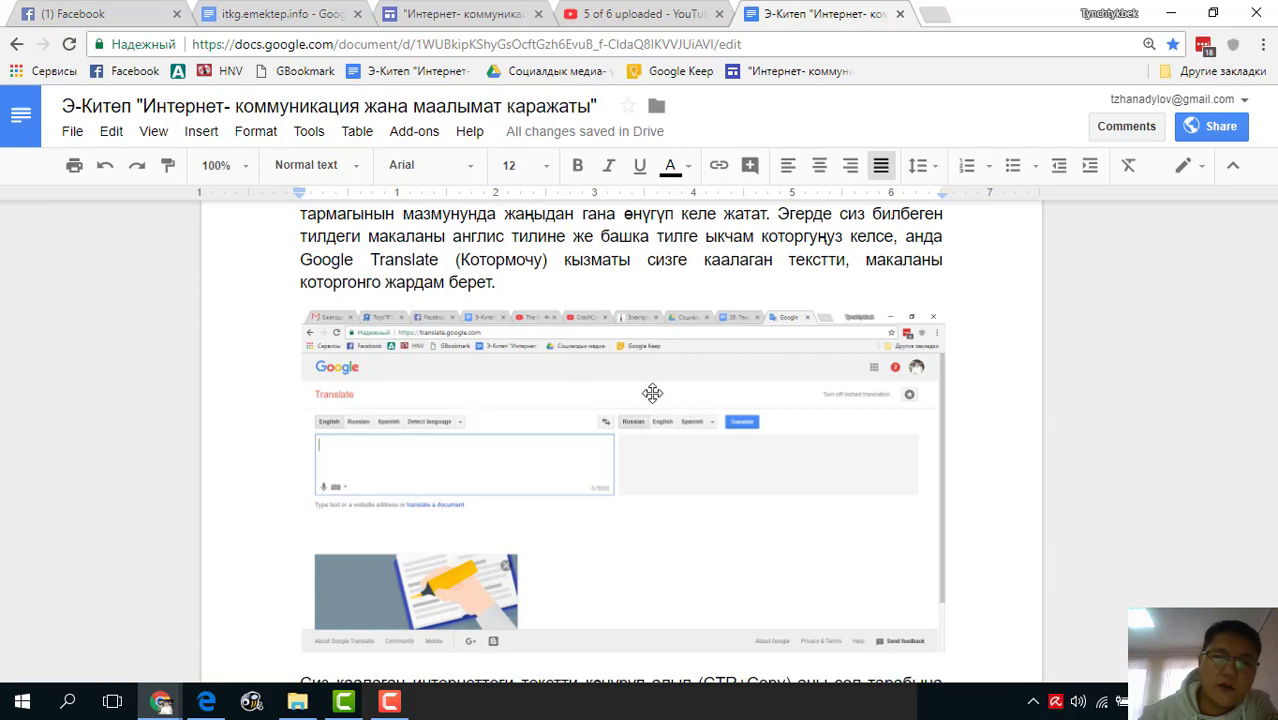
scroll(659, 391, "down", 5)
scroll(659, 391, "up", 5)
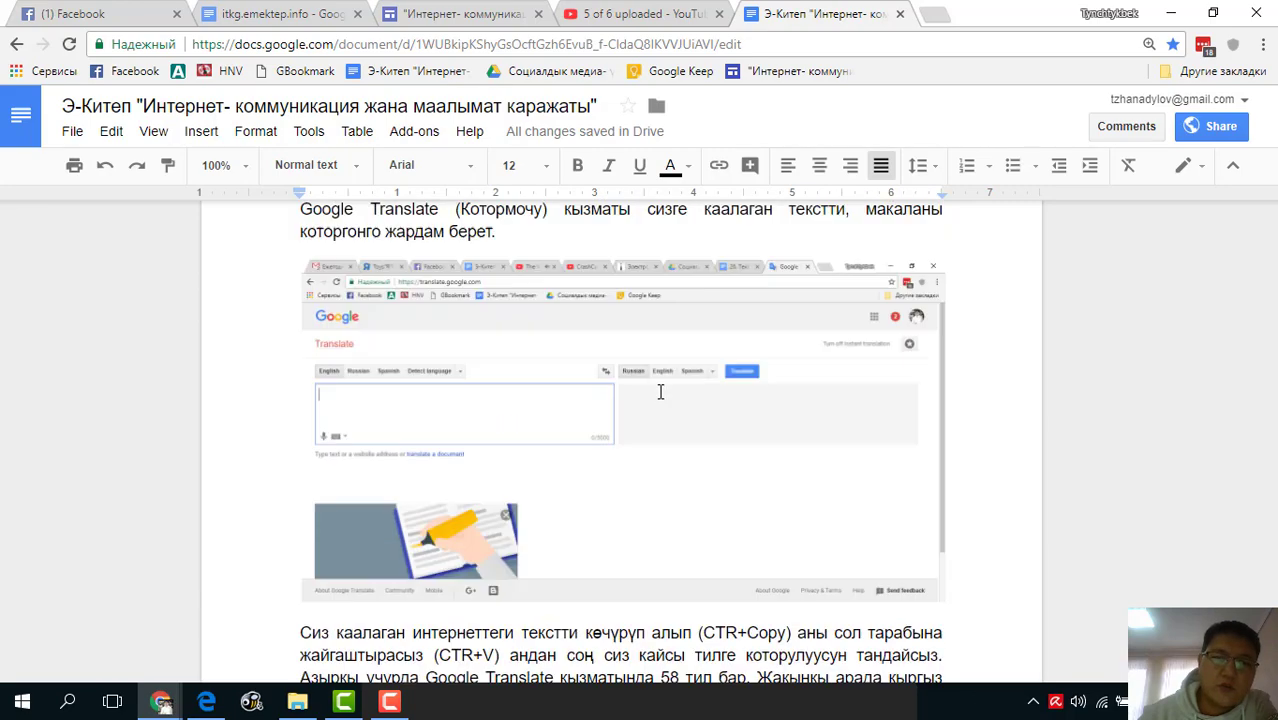
scroll(659, 391, "up", 3)
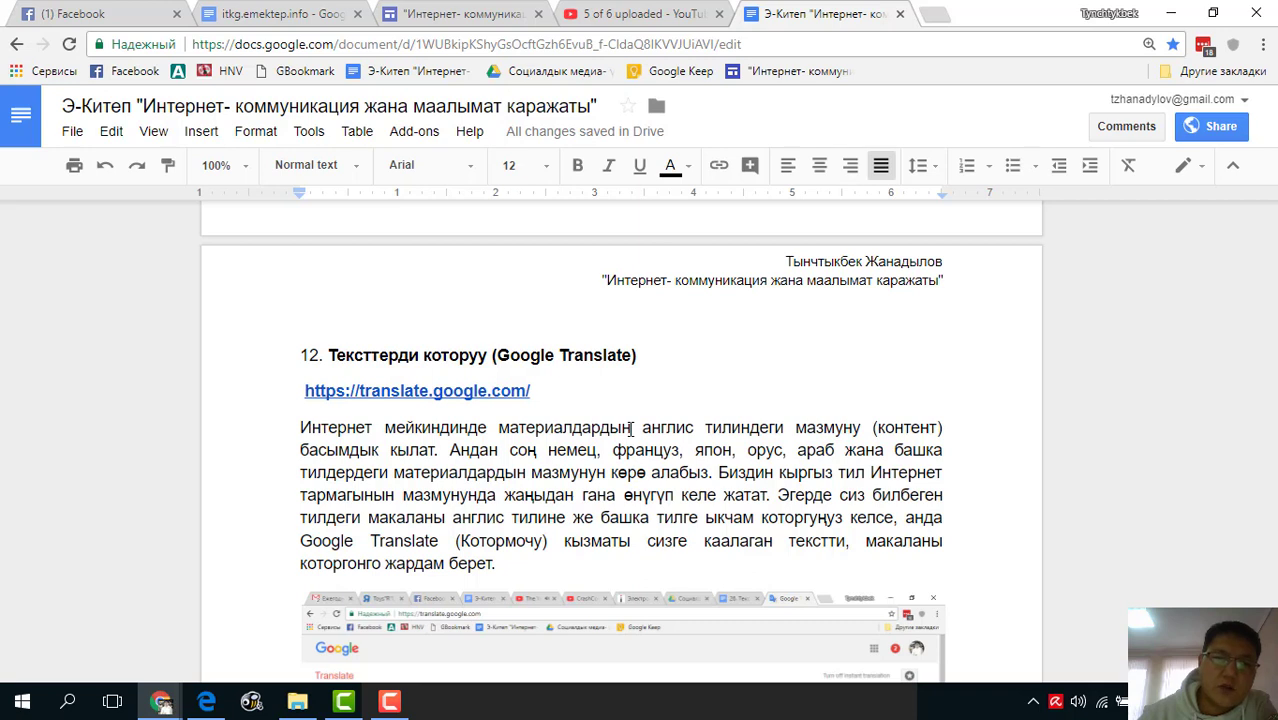
left_click(451, 398)
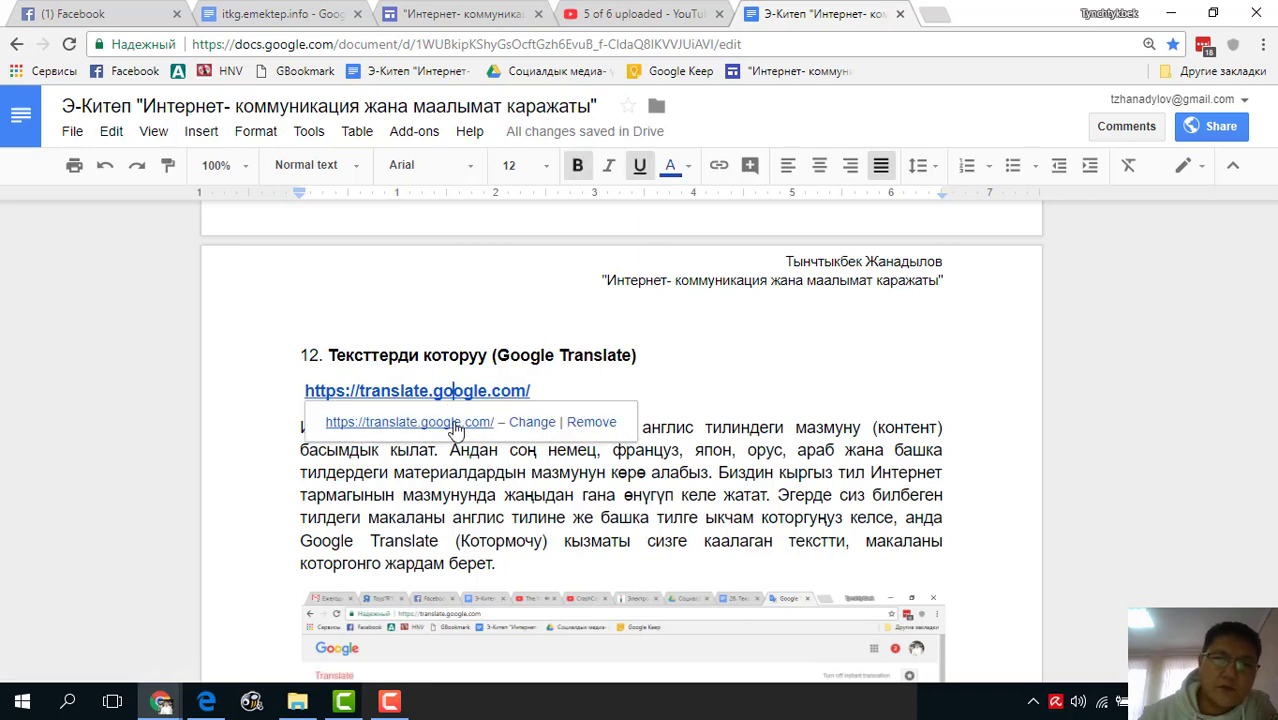
left_click(440, 420)
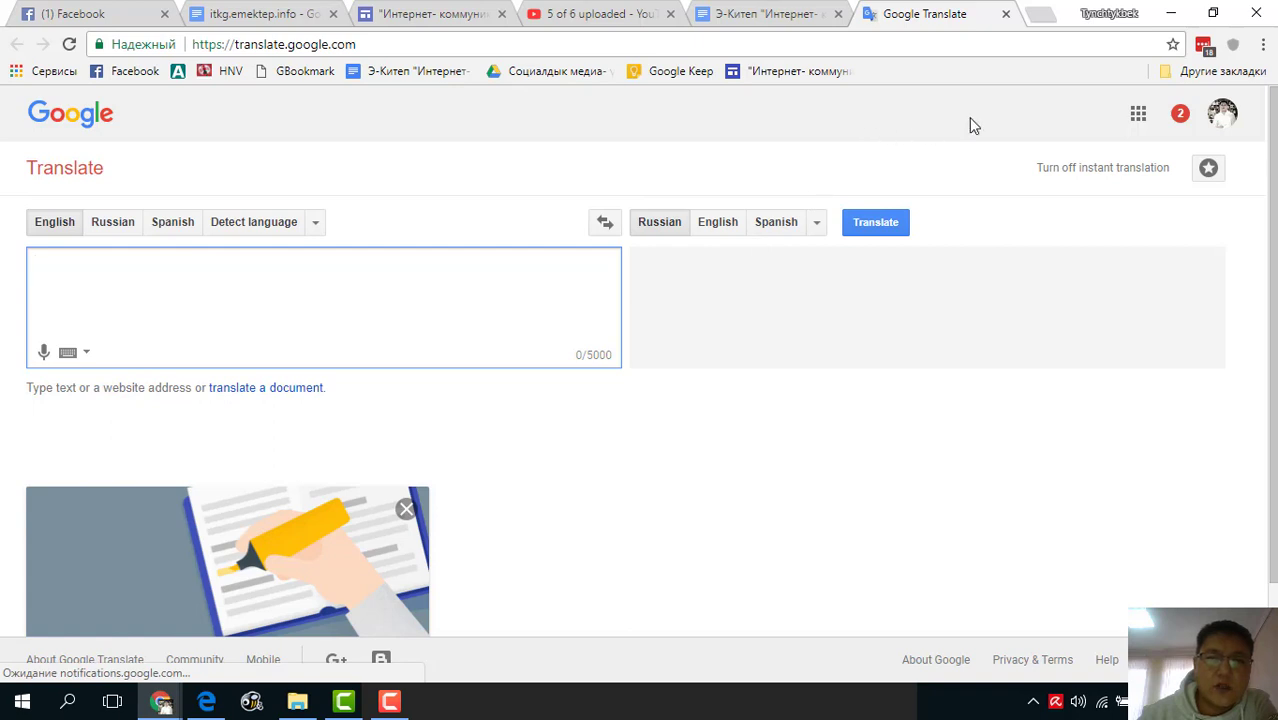
- Search for "yahoo news" in a new tab and open the Yahoo News home page
left_click(1038, 16)
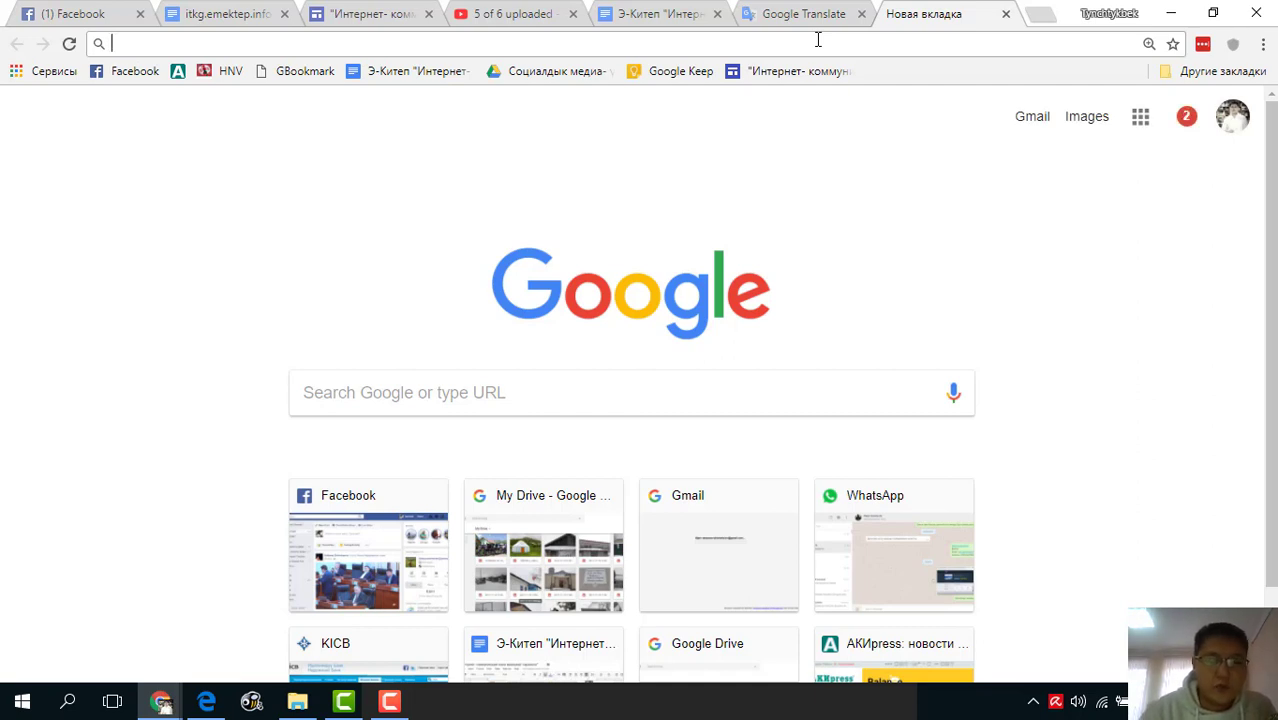
type("yah")
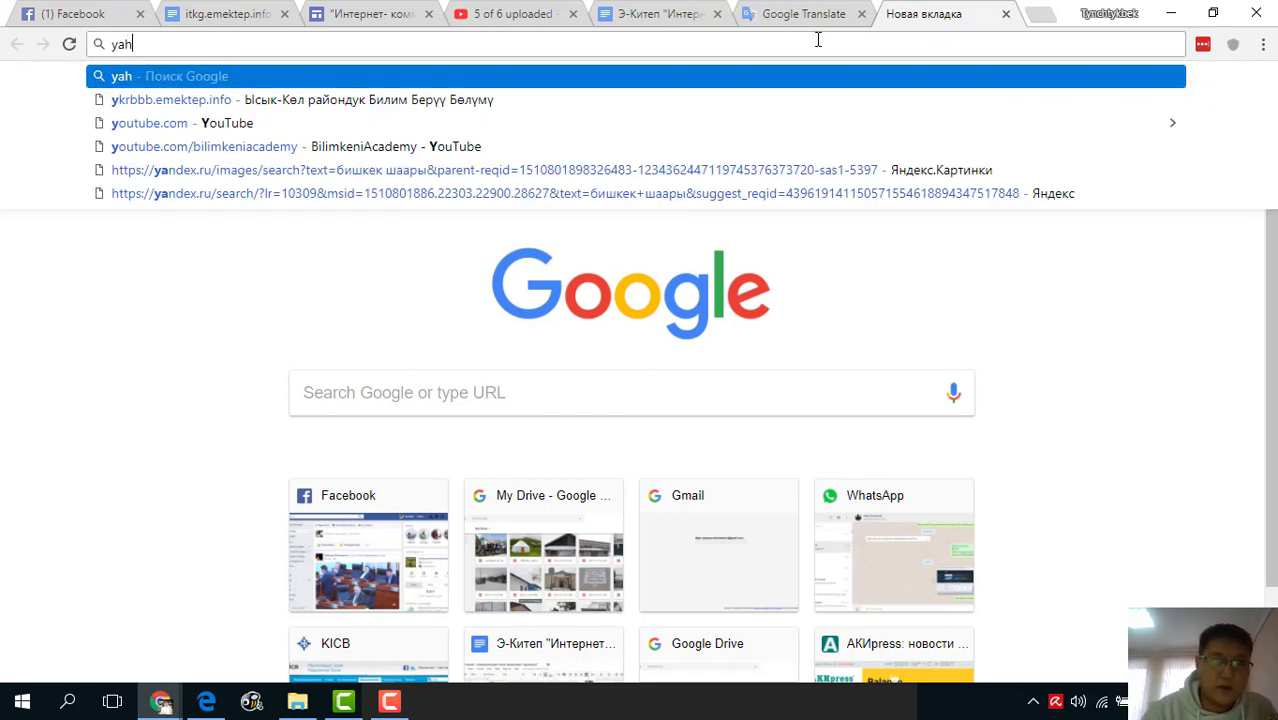
type("oo news")
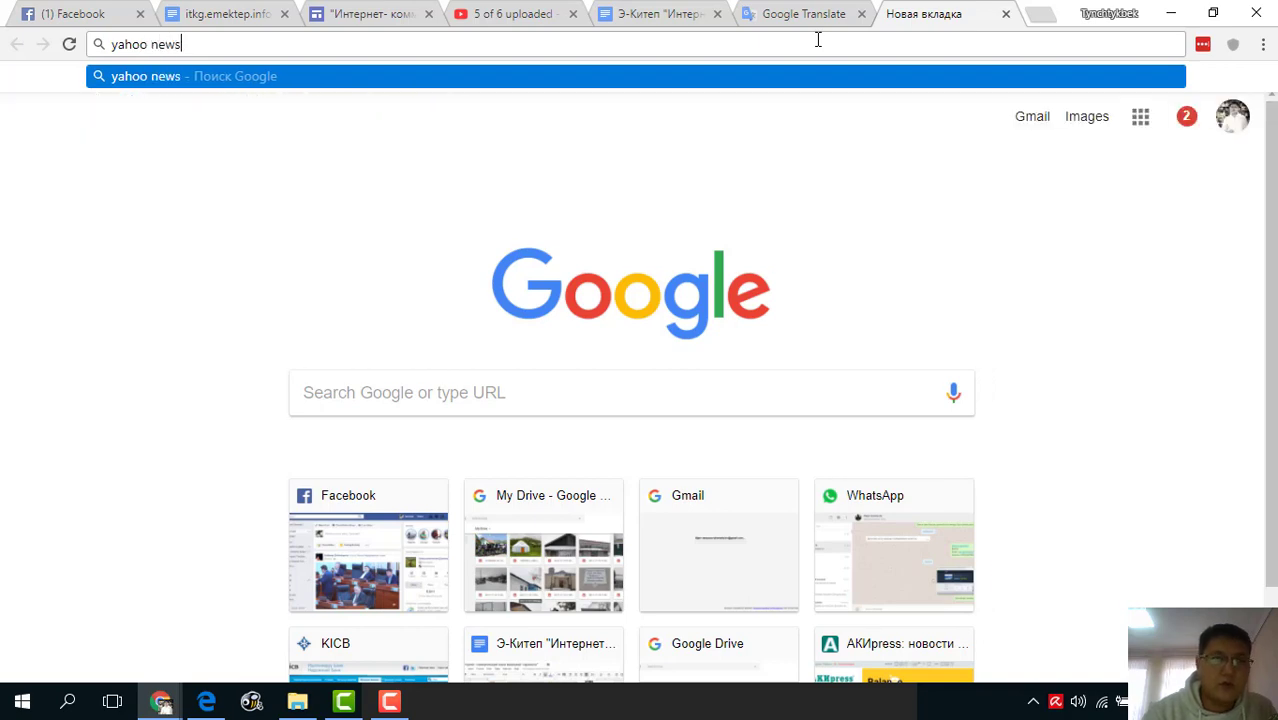
key("Return")
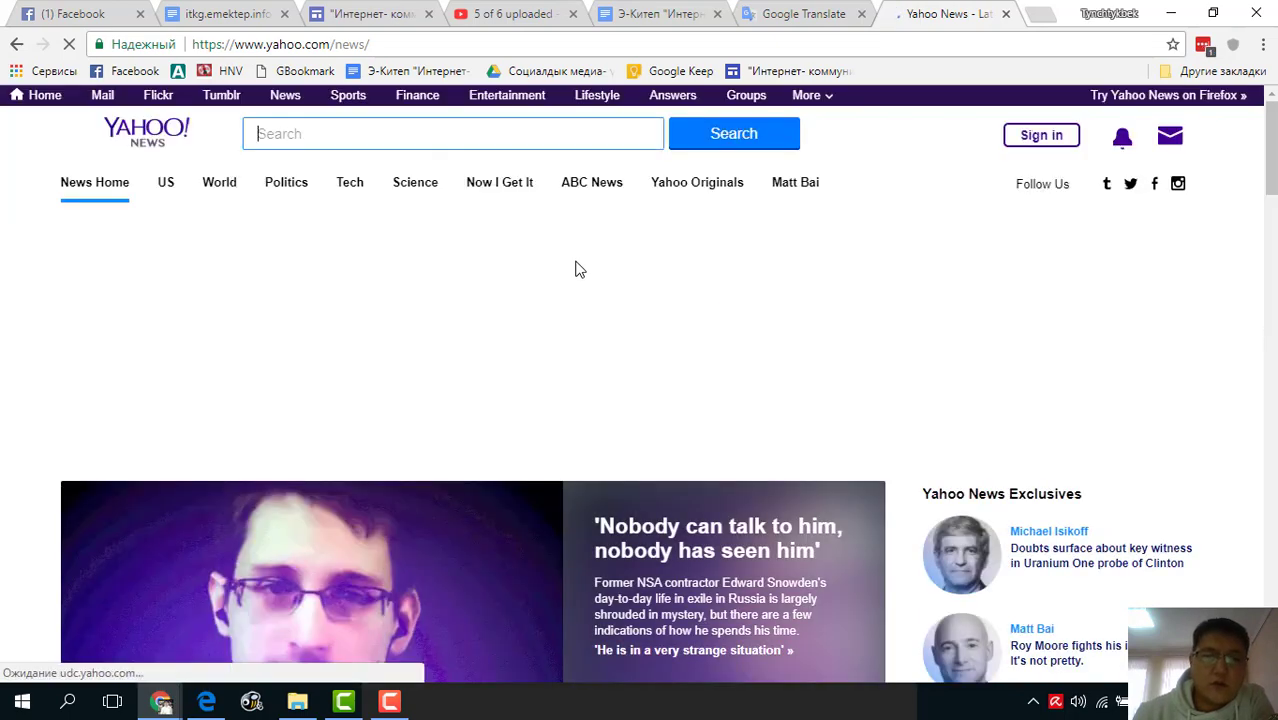
- Open the Yahoo News article "Electric cars not ready for mass production yet: Toyota chairman to Spiegel"
scroll(575, 269, "down", 10)
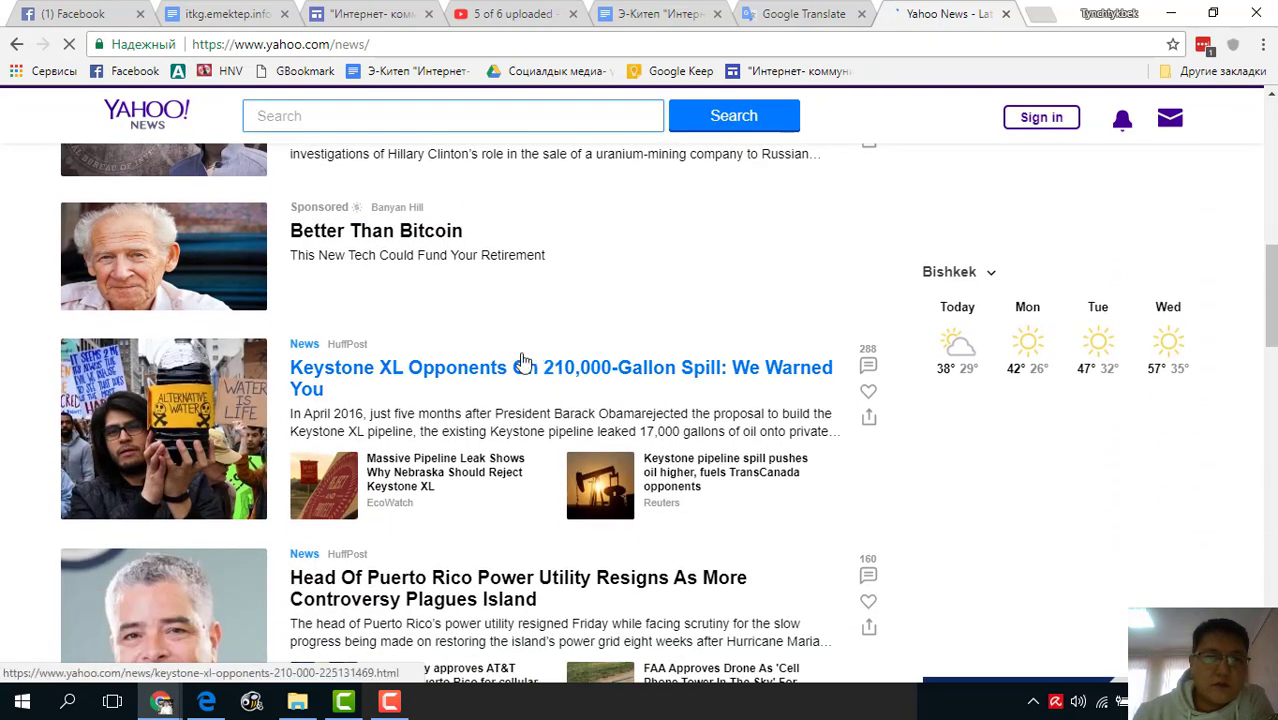
scroll(533, 405, "down", 2)
scroll(580, 400, "down", 3)
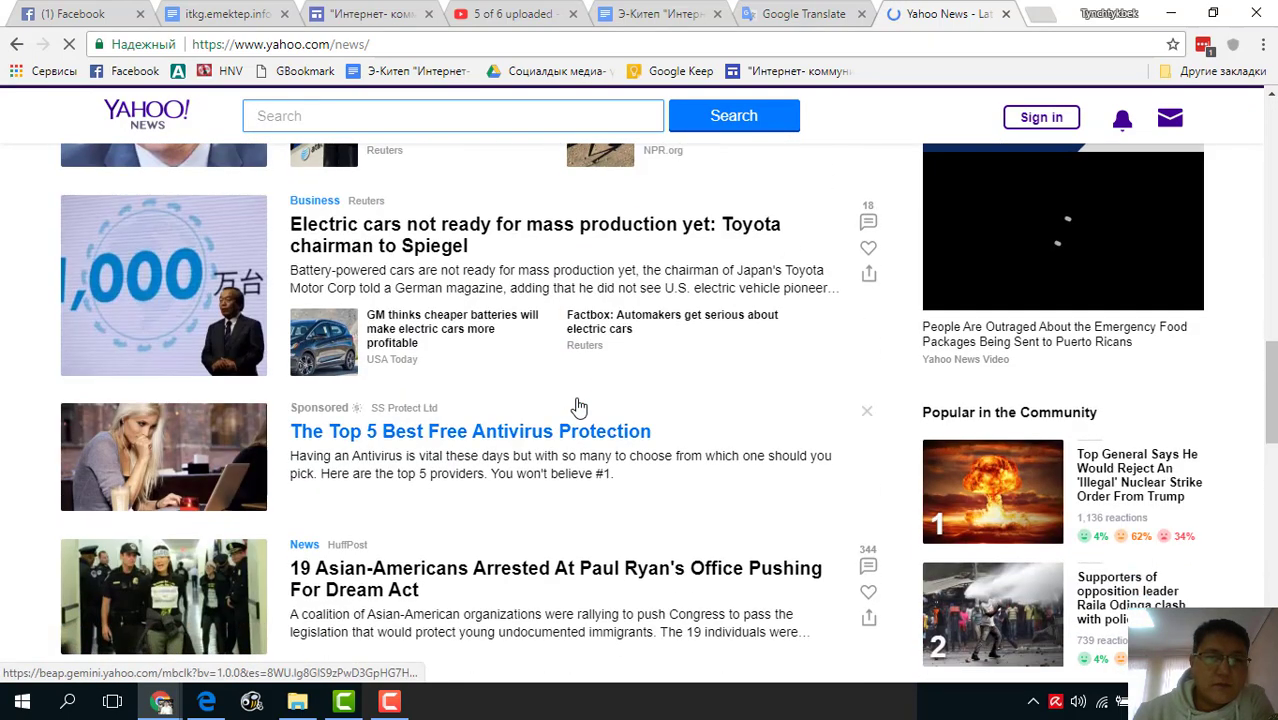
left_click(443, 246)
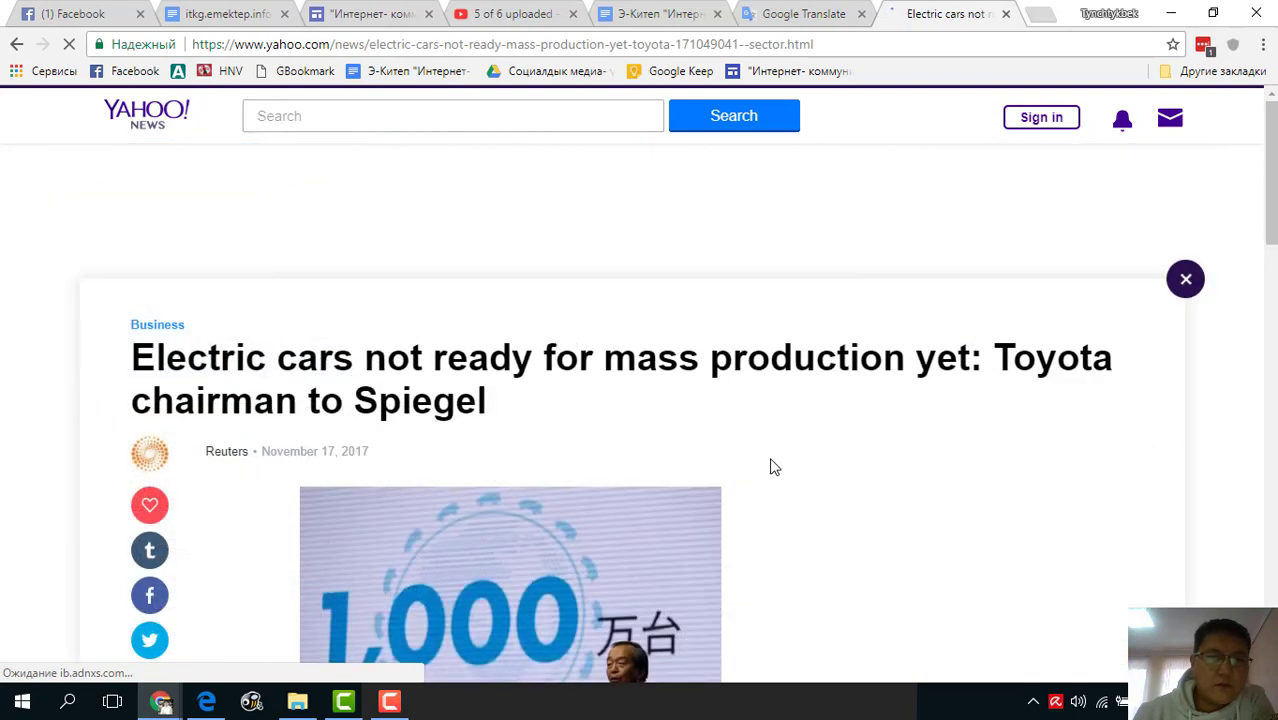
- Copy the article text from "Battery-powered cars are not ready" through the third paragraph's ending "more battery-powered cars."
scroll(735, 440, "down", 5)
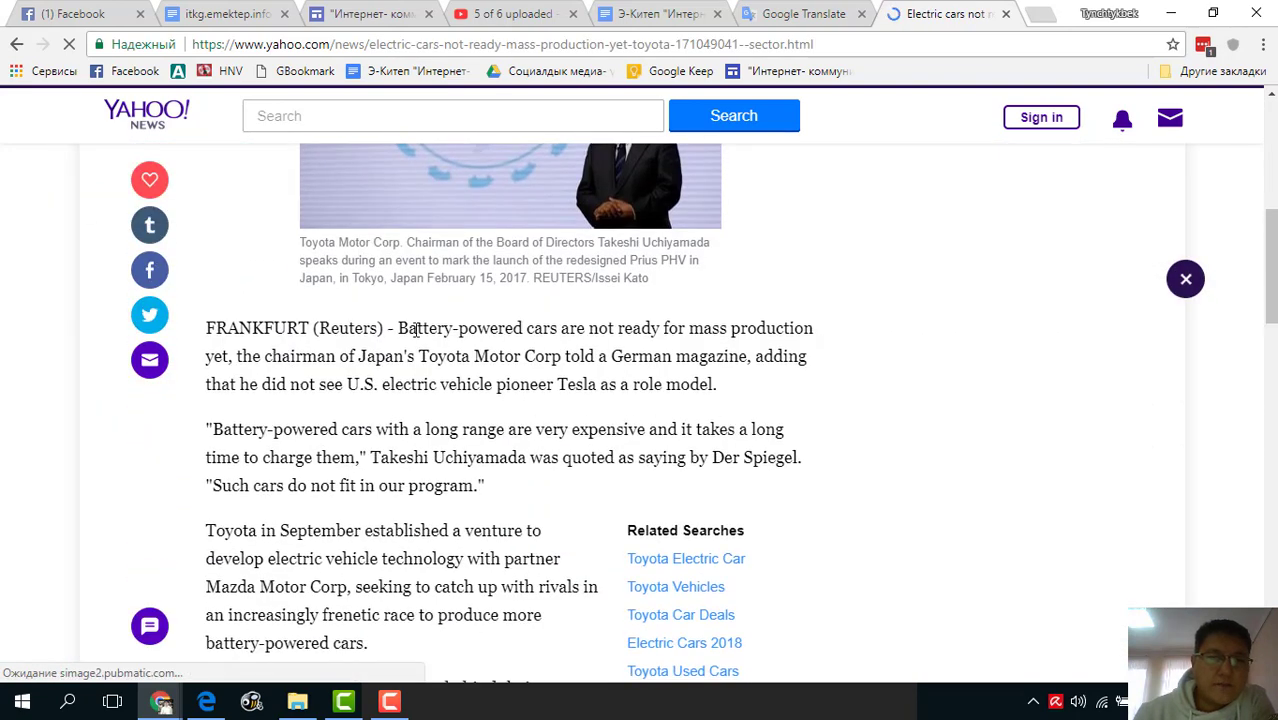
left_click_drag(399, 328, 372, 645)
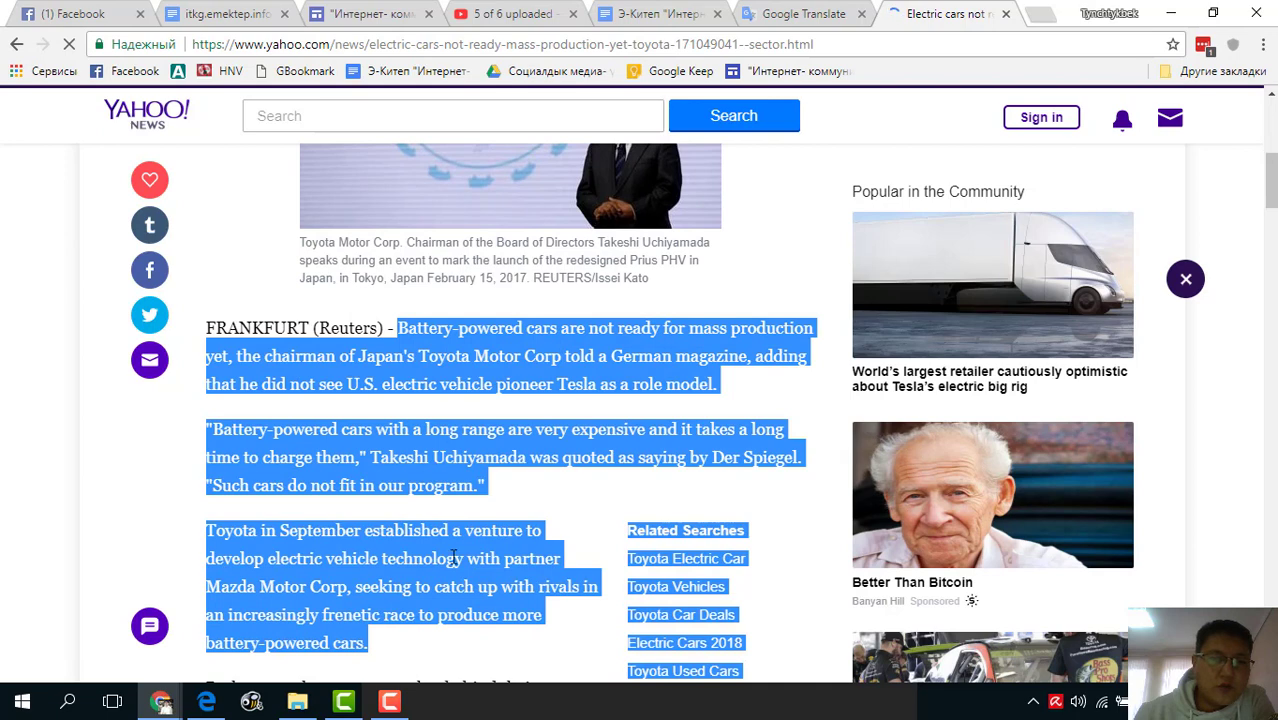
right_click(390, 456)
left_click(430, 471)
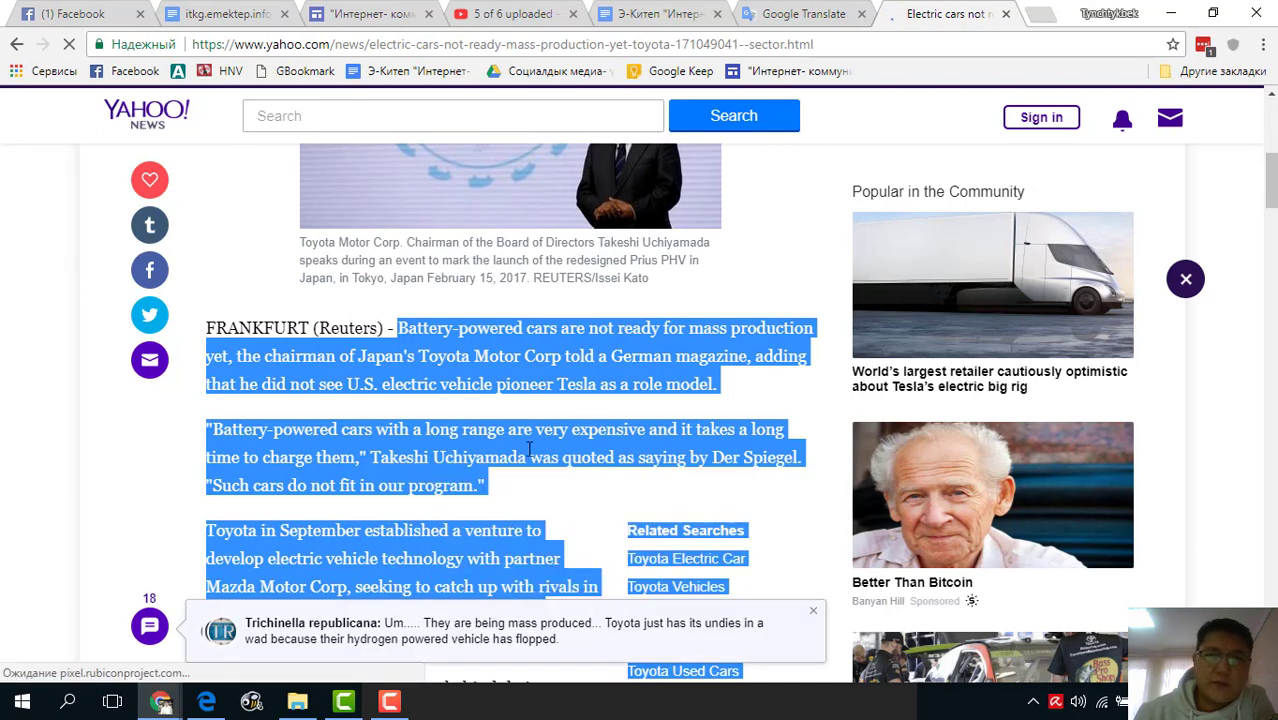
- Paste the copied article text into Google Translate as the English source for translation into Russian
left_click(803, 13)
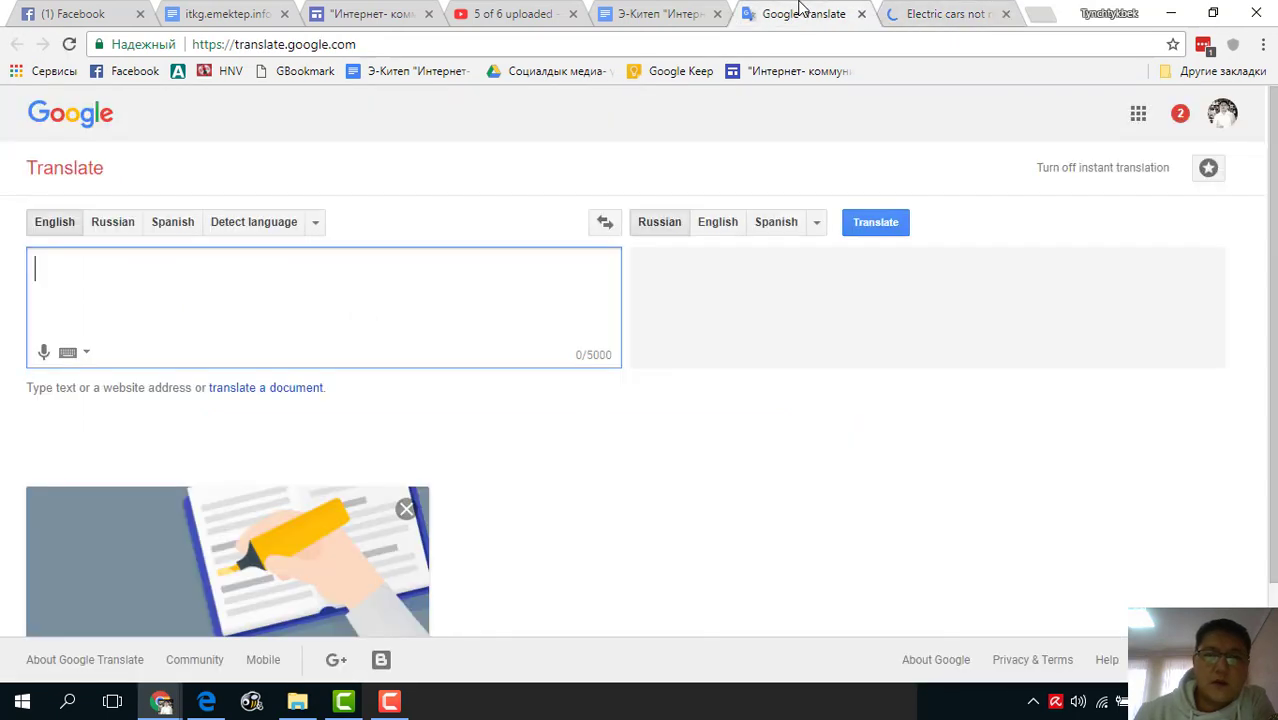
right_click(275, 271)
left_click(374, 377)
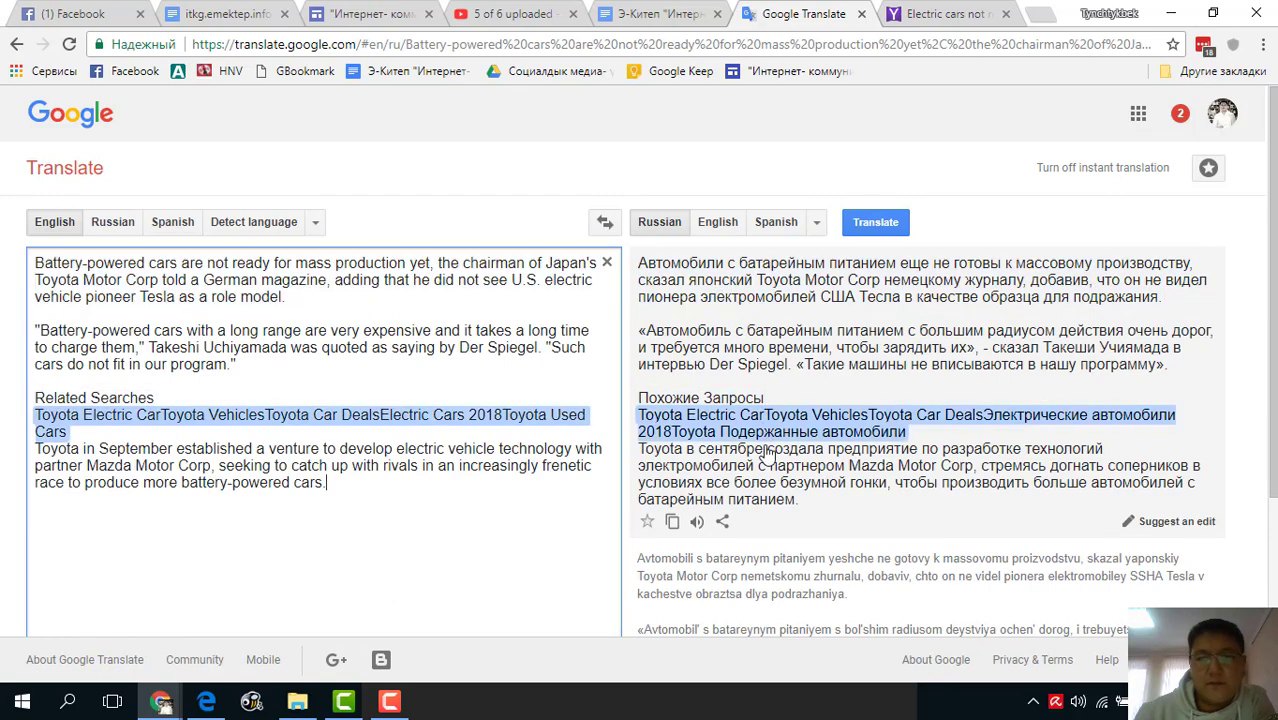
- Change the target language to Kyrgyz and translate the pasted text
left_click(816, 226)
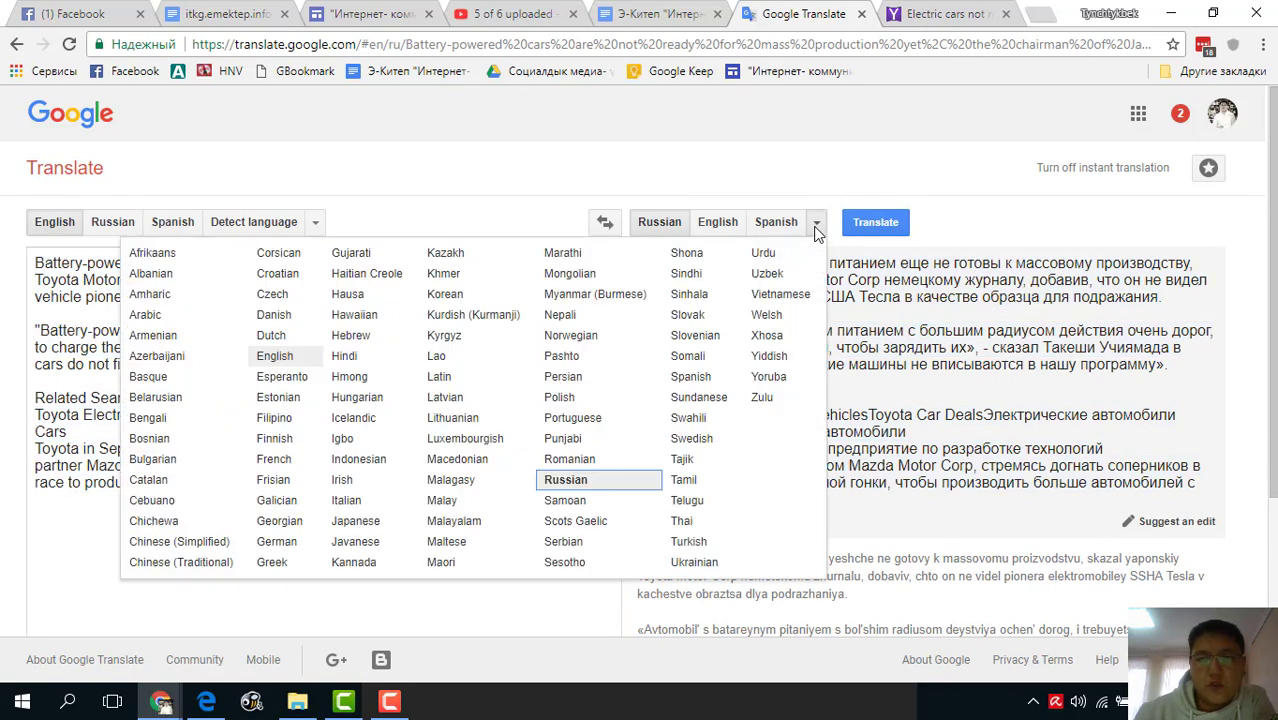
left_click(446, 338)
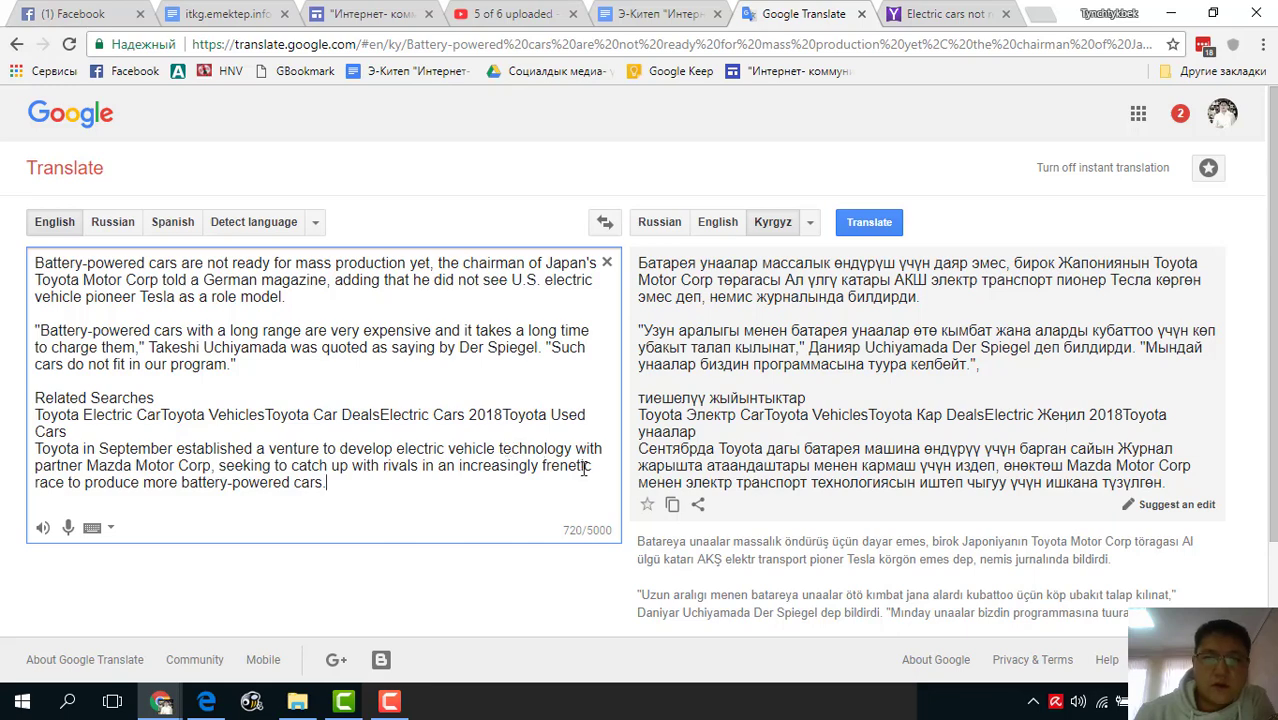
left_click(862, 228)
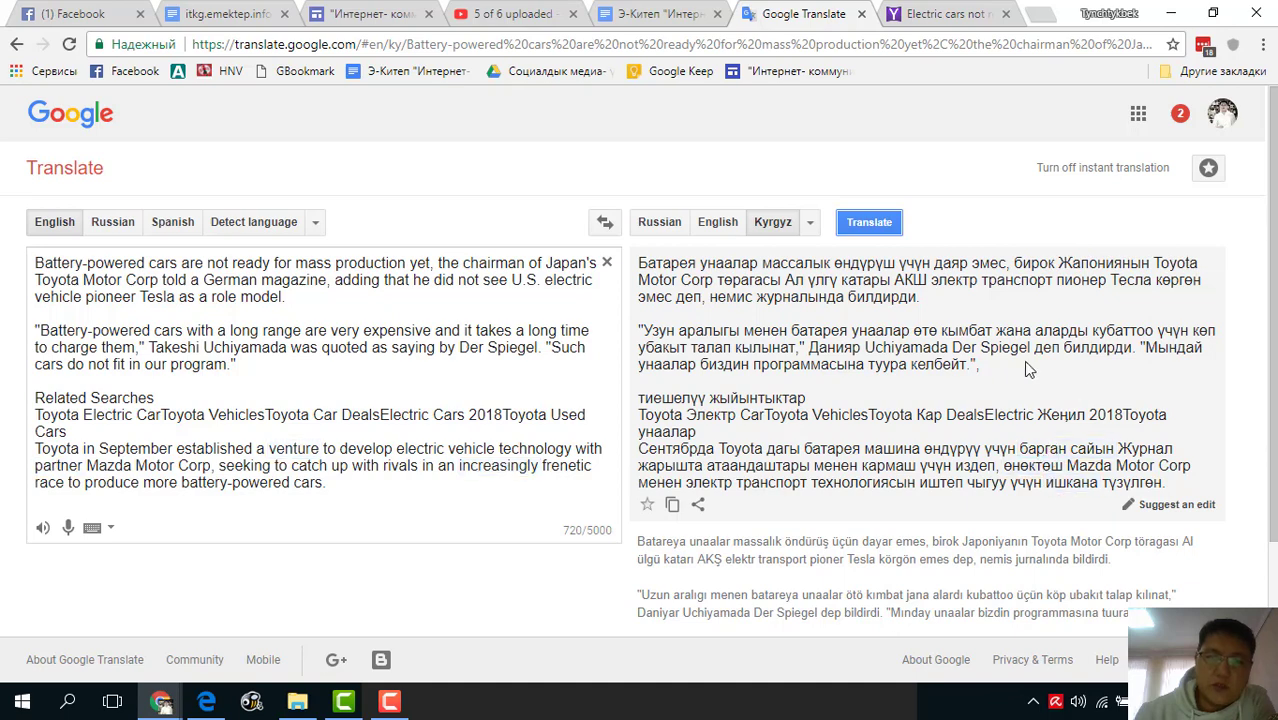
left_click(810, 222)
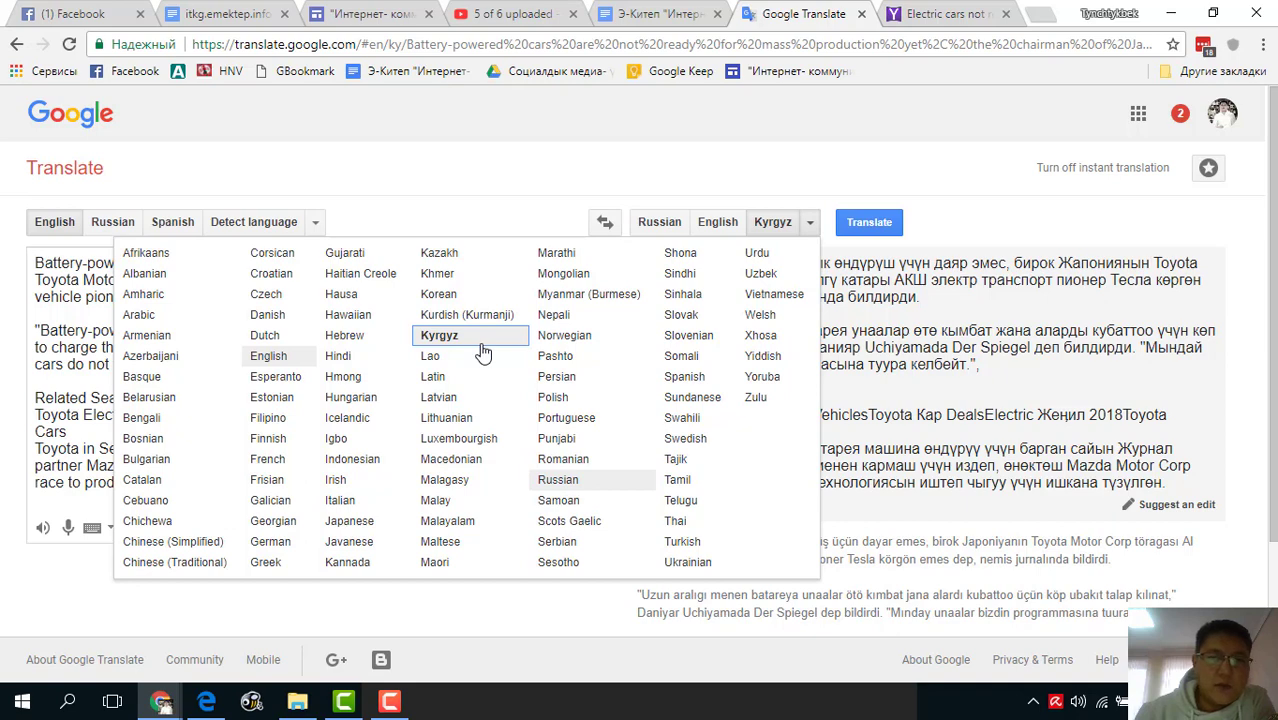
left_click(641, 154)
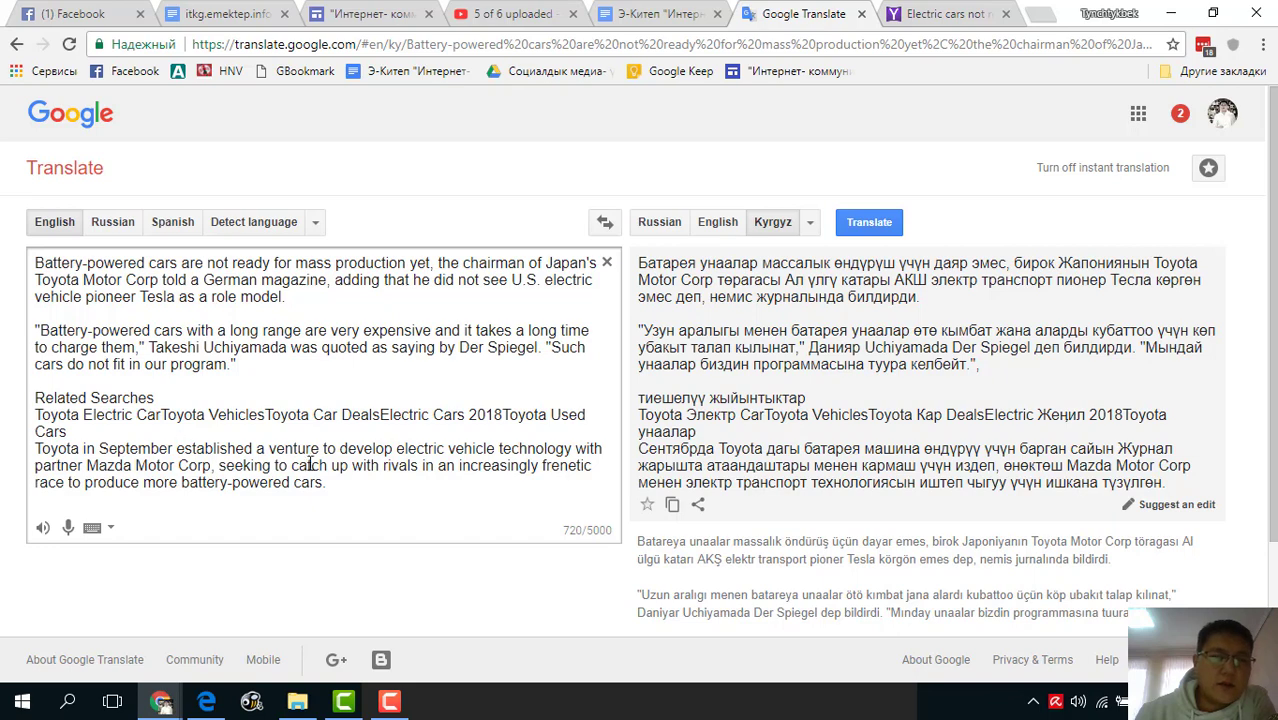
- Clear the English article text from the source box and enter the word "мышык" instead
left_click_drag(354, 489, 2, 175)
key("BackSpace")
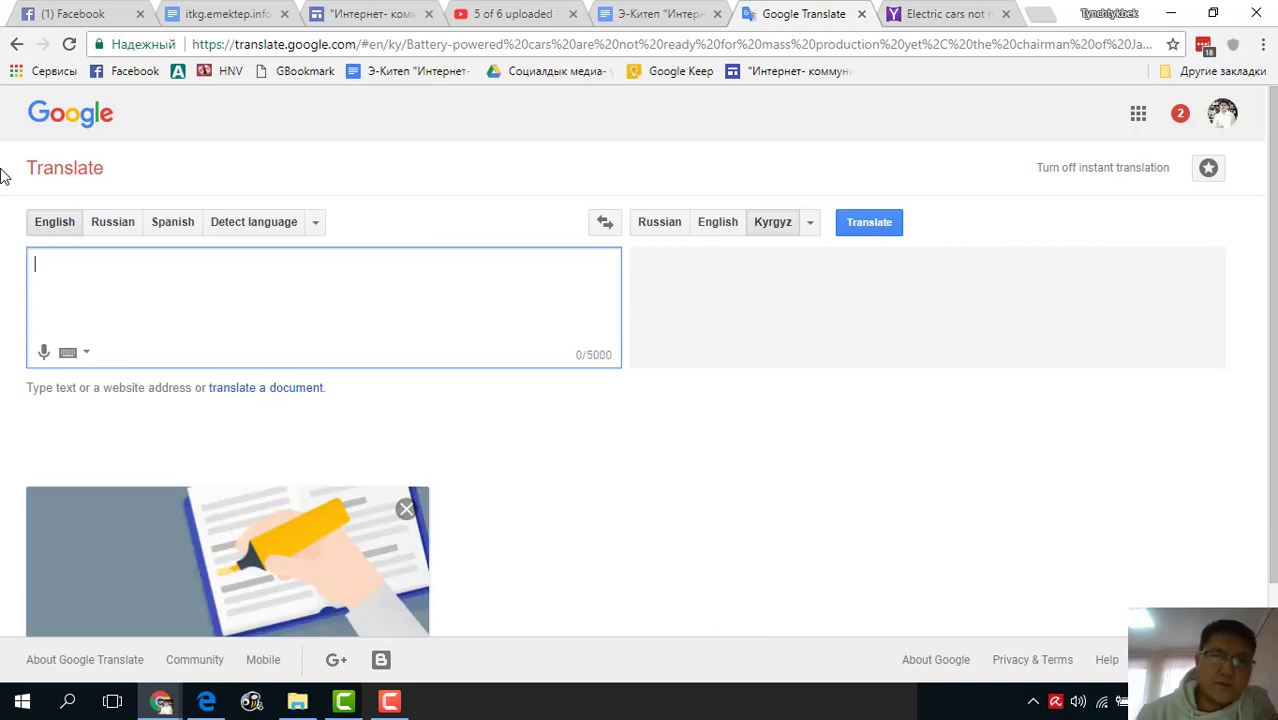
left_click(603, 226)
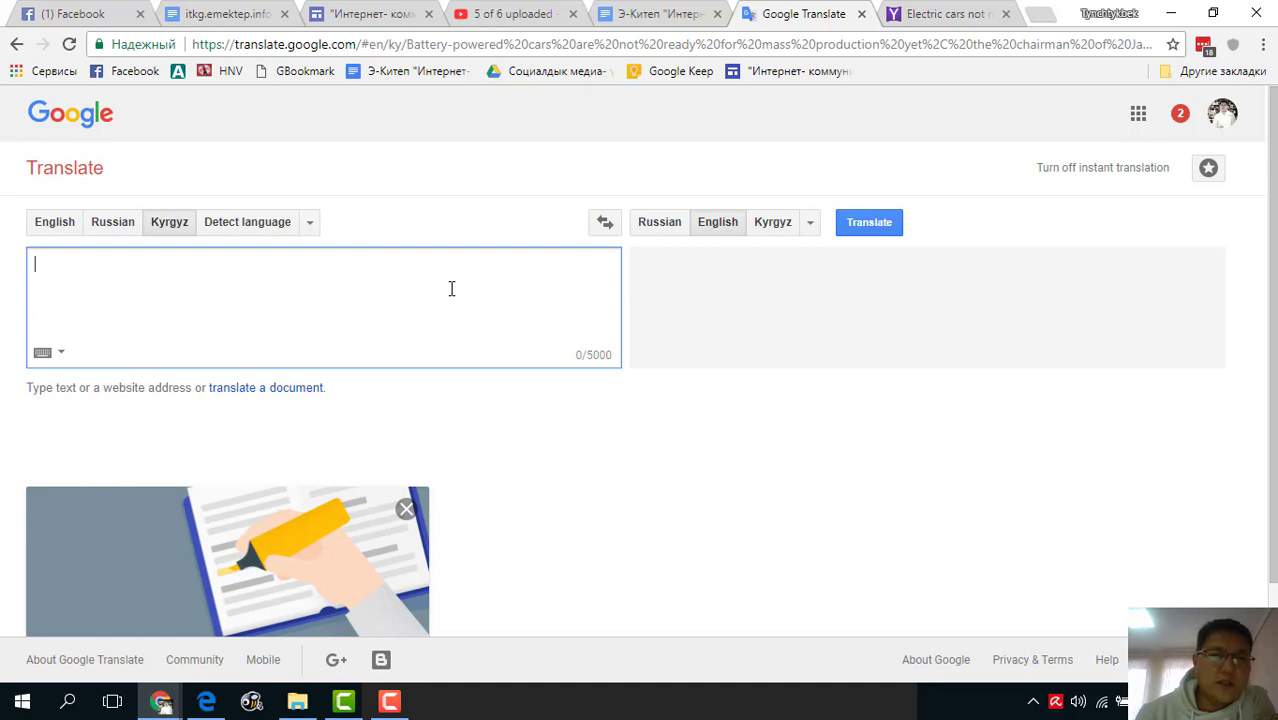
left_click(767, 229)
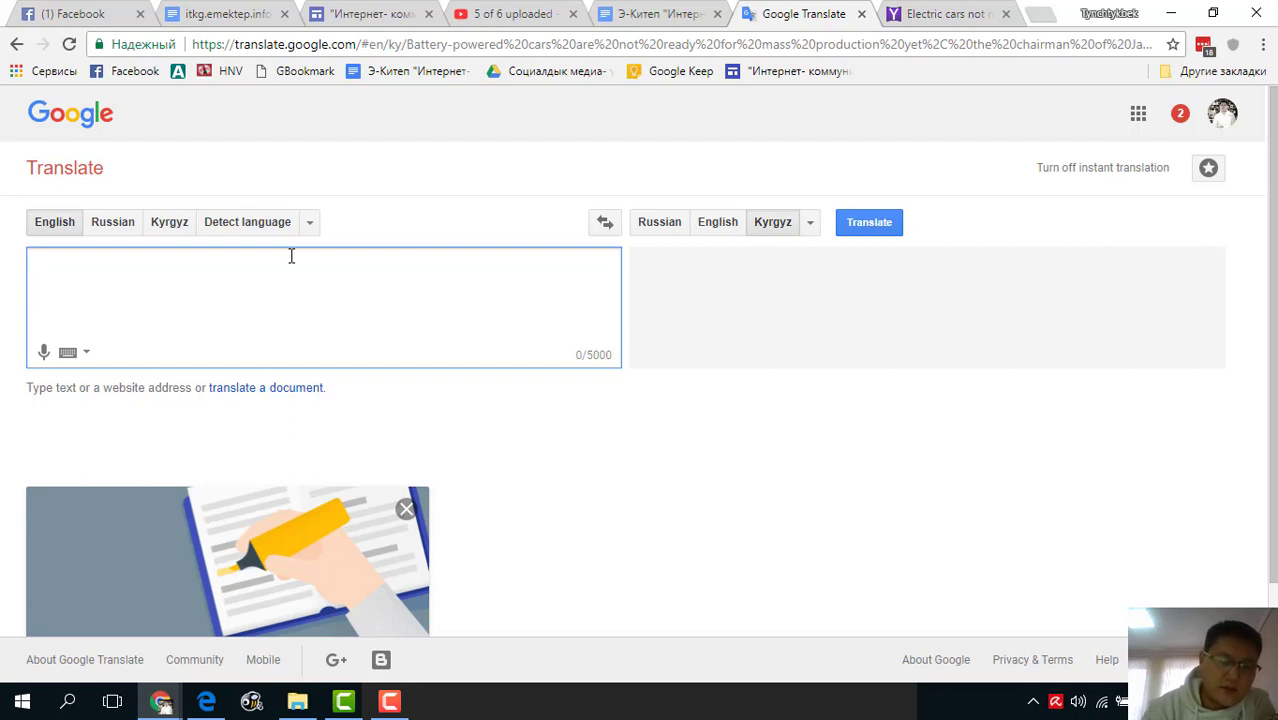
type("ы")
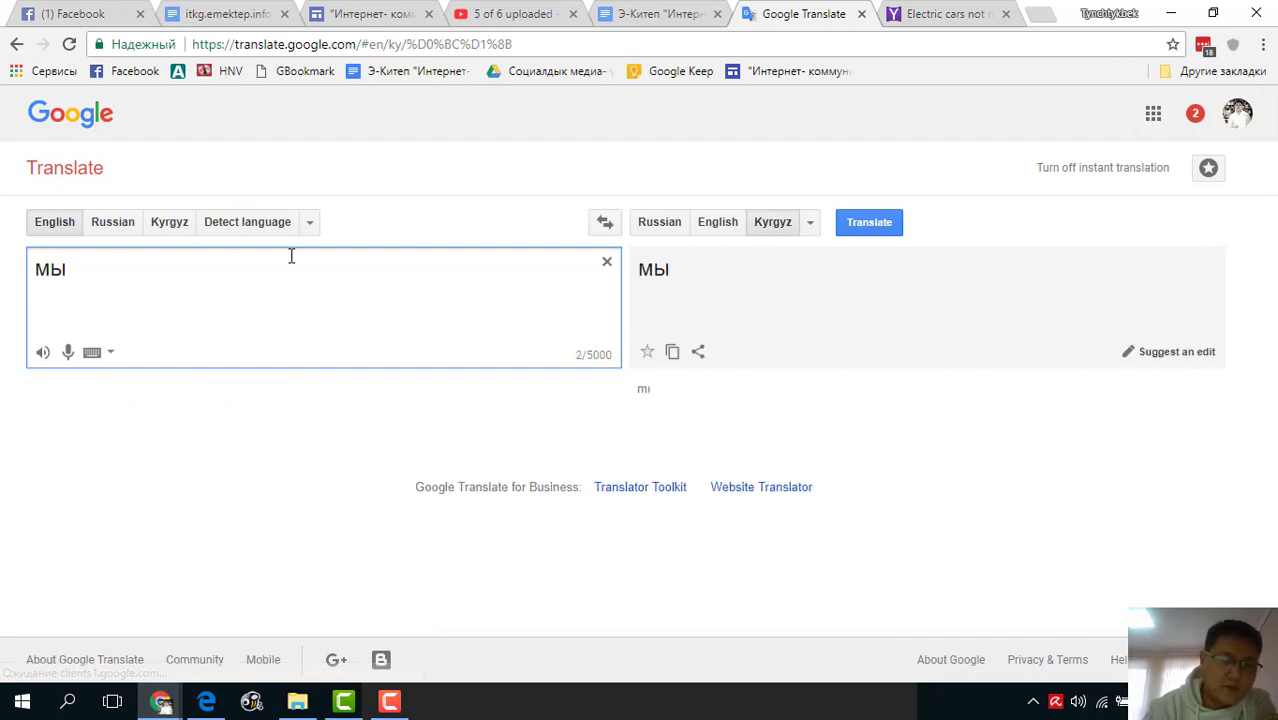
type("шык")
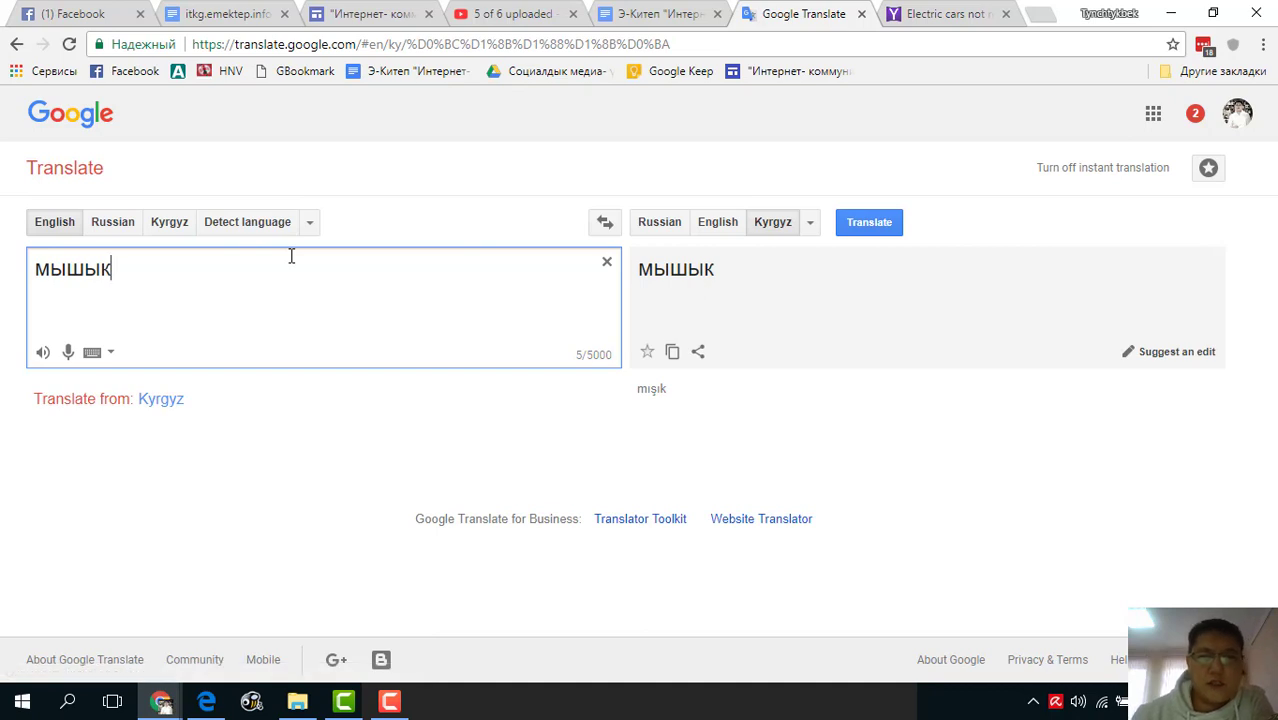
- Translate "мышык" from Kyrgyz into Russian and into English, and play the English translation aloud
left_click(657, 224)
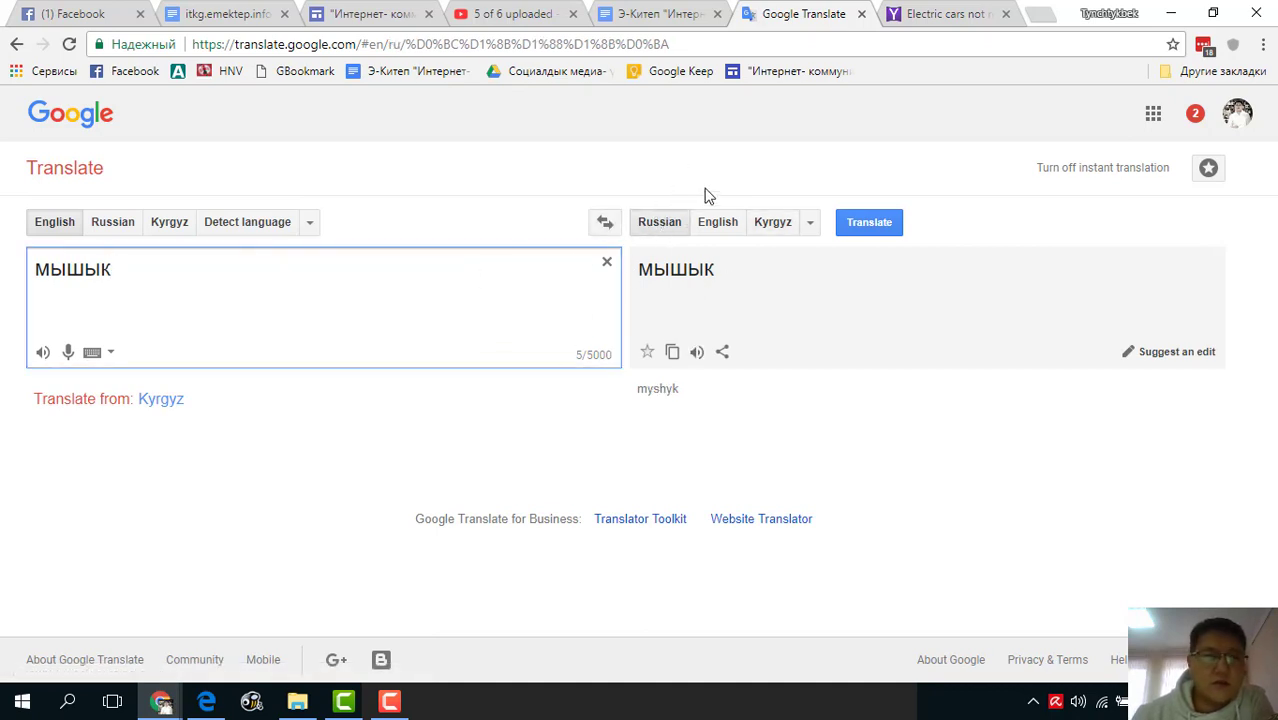
left_click(169, 222)
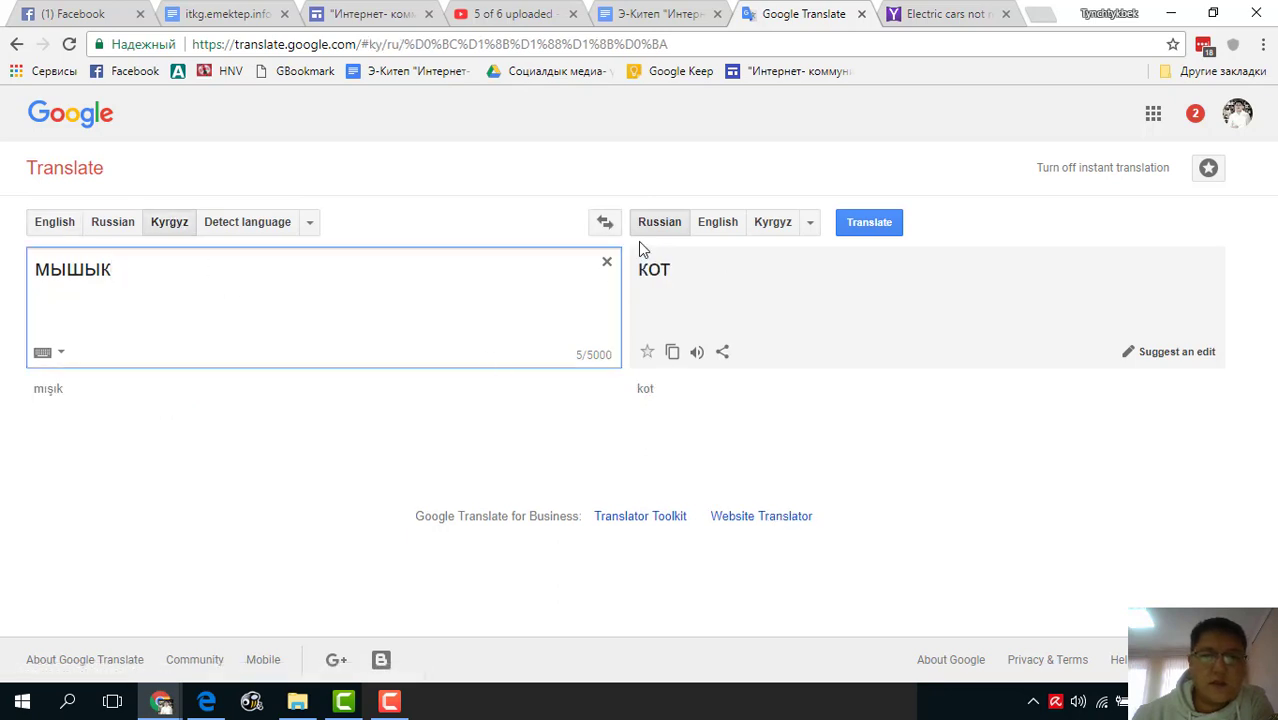
left_click(717, 223)
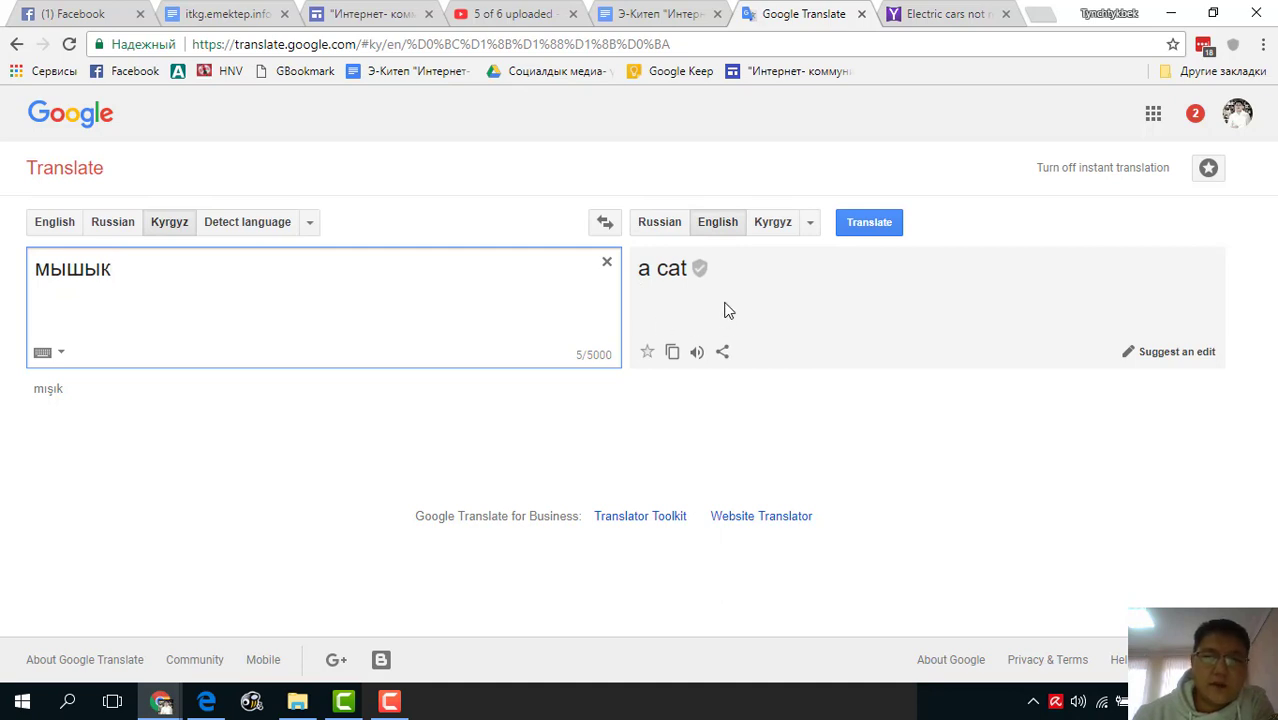
left_click(700, 358)
left_click(698, 356)
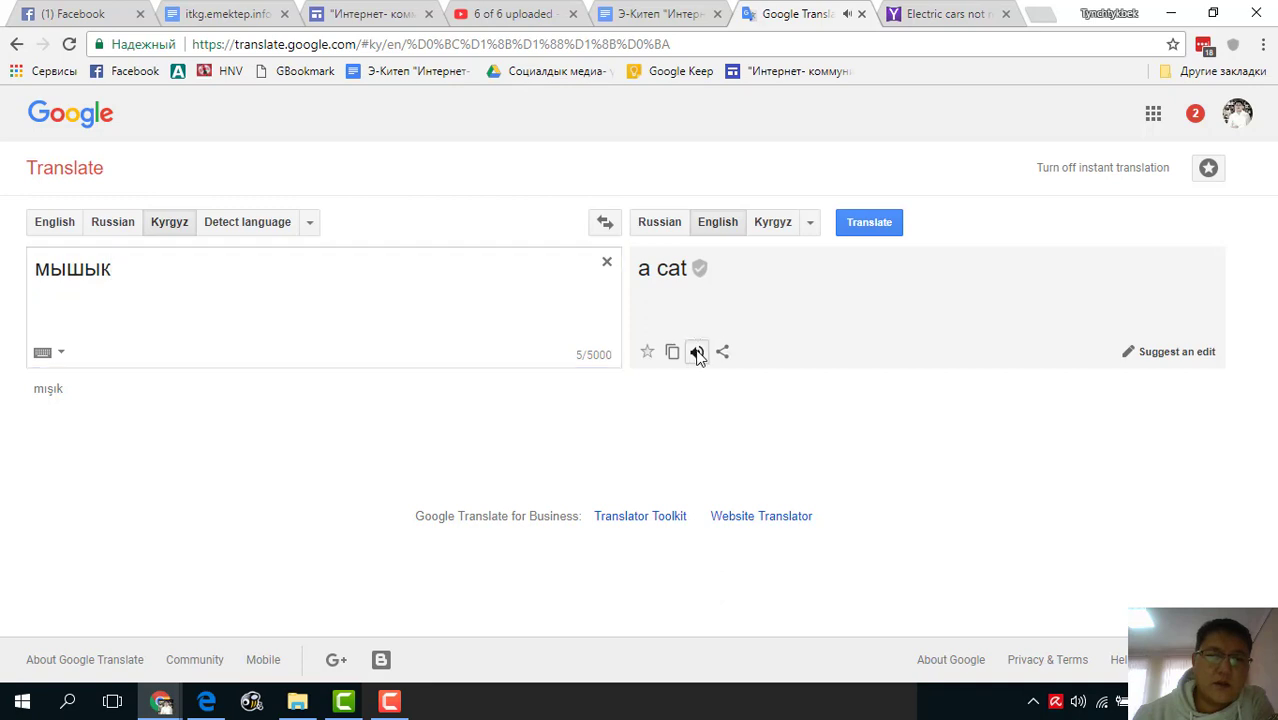
- Replace the source word with the Kyrgyz phrase "туулган күнүңүз менен" for translation into English
left_click_drag(181, 305, 3, 243)
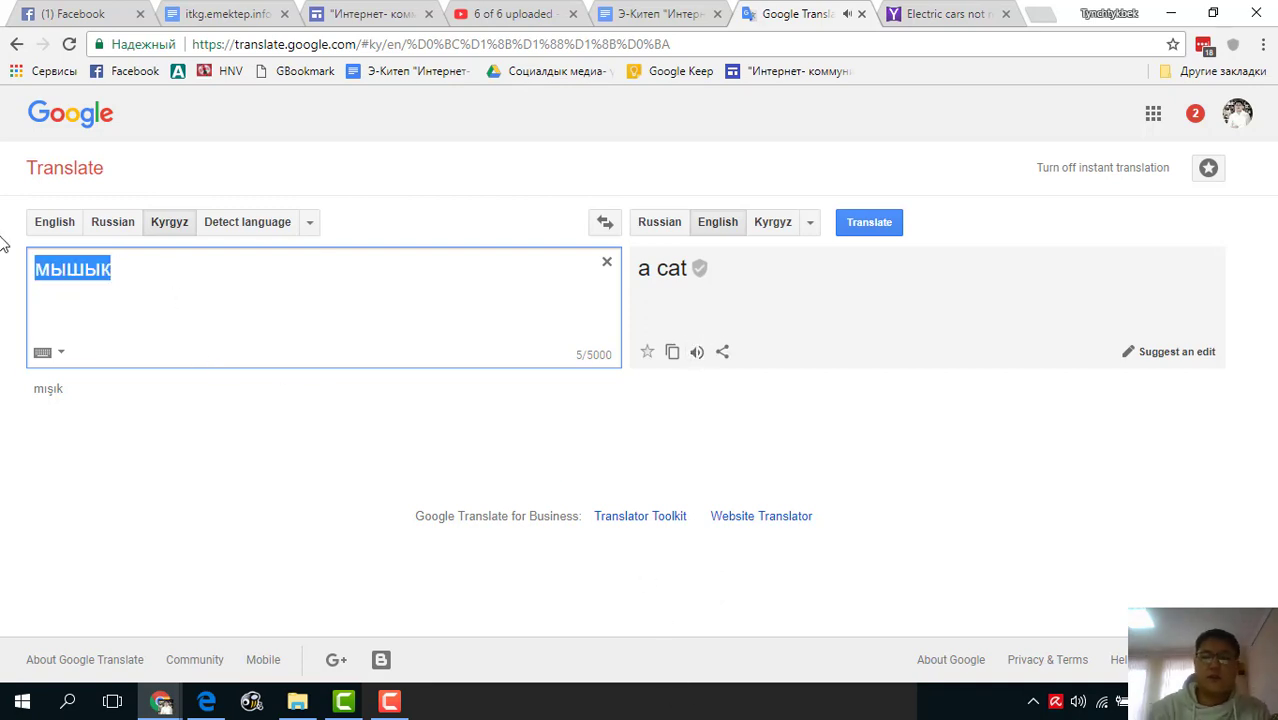
type("туулган")
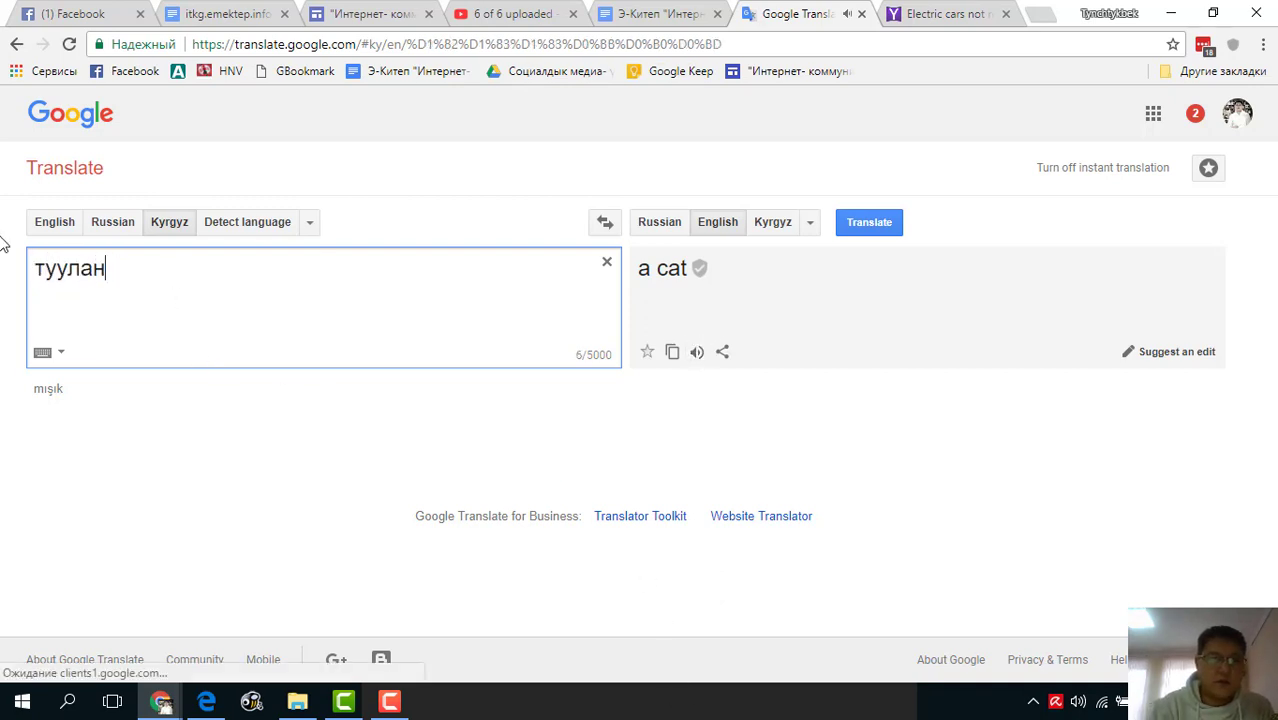
key("BackSpace")
key("BackSpace")
type("ган ку")
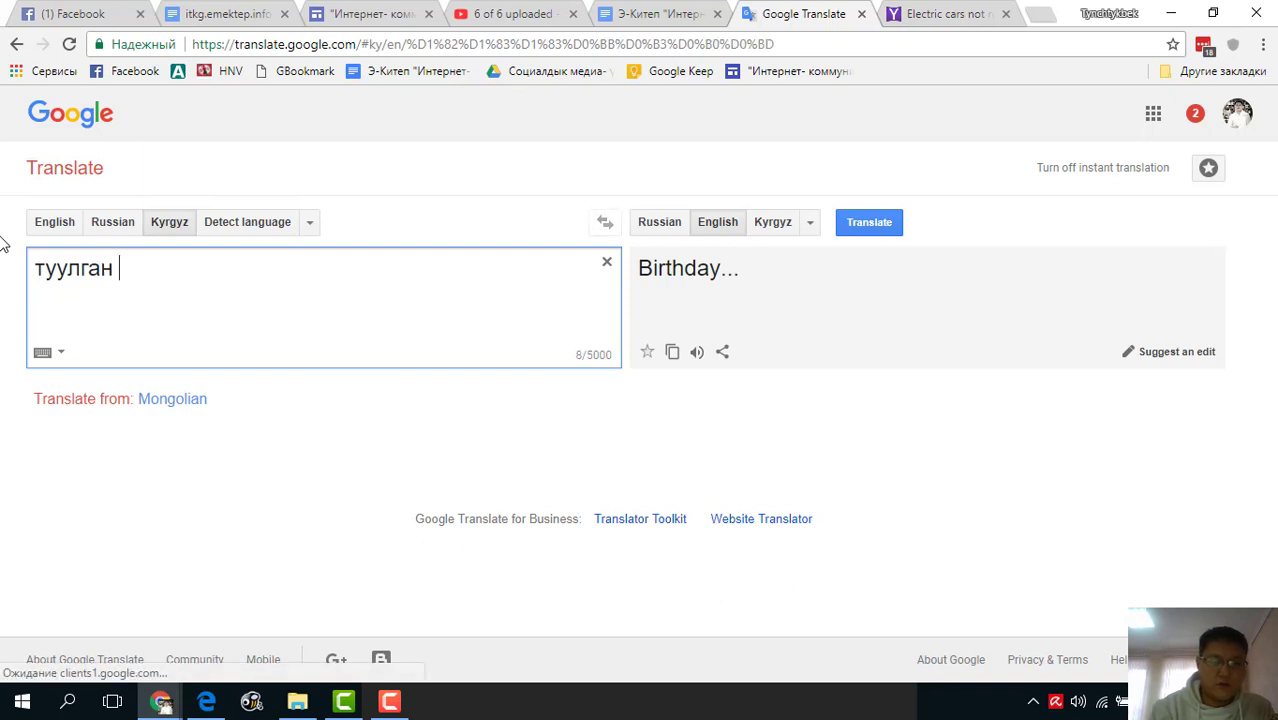
type("н")
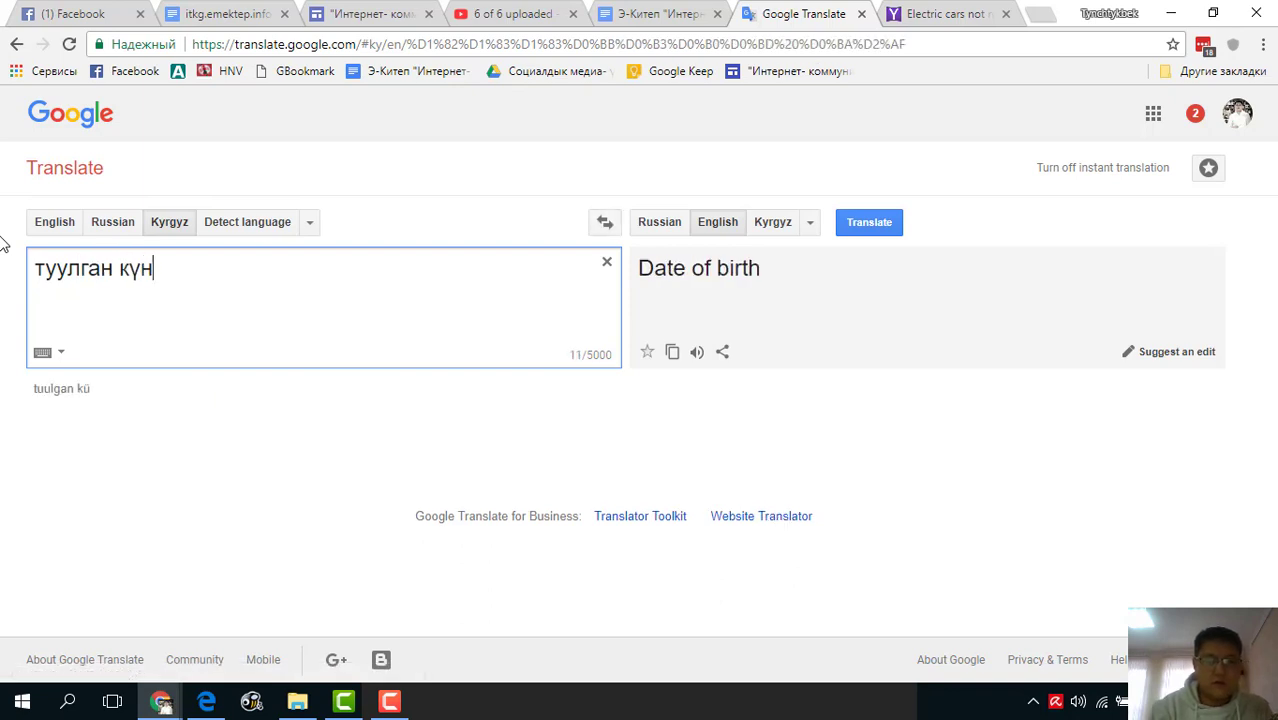
type("үңүз менен")
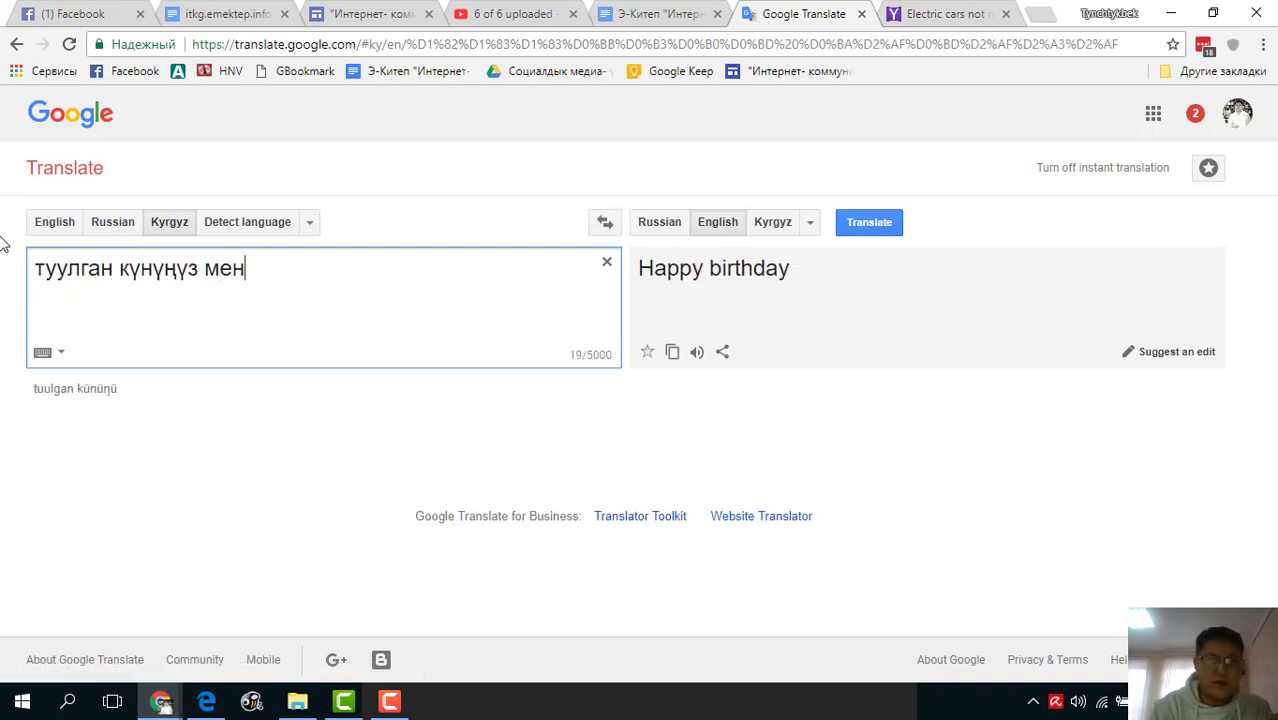
- Play the phrase's English translation aloud, and switch the target language to Russian and play that translation too
left_click(697, 358)
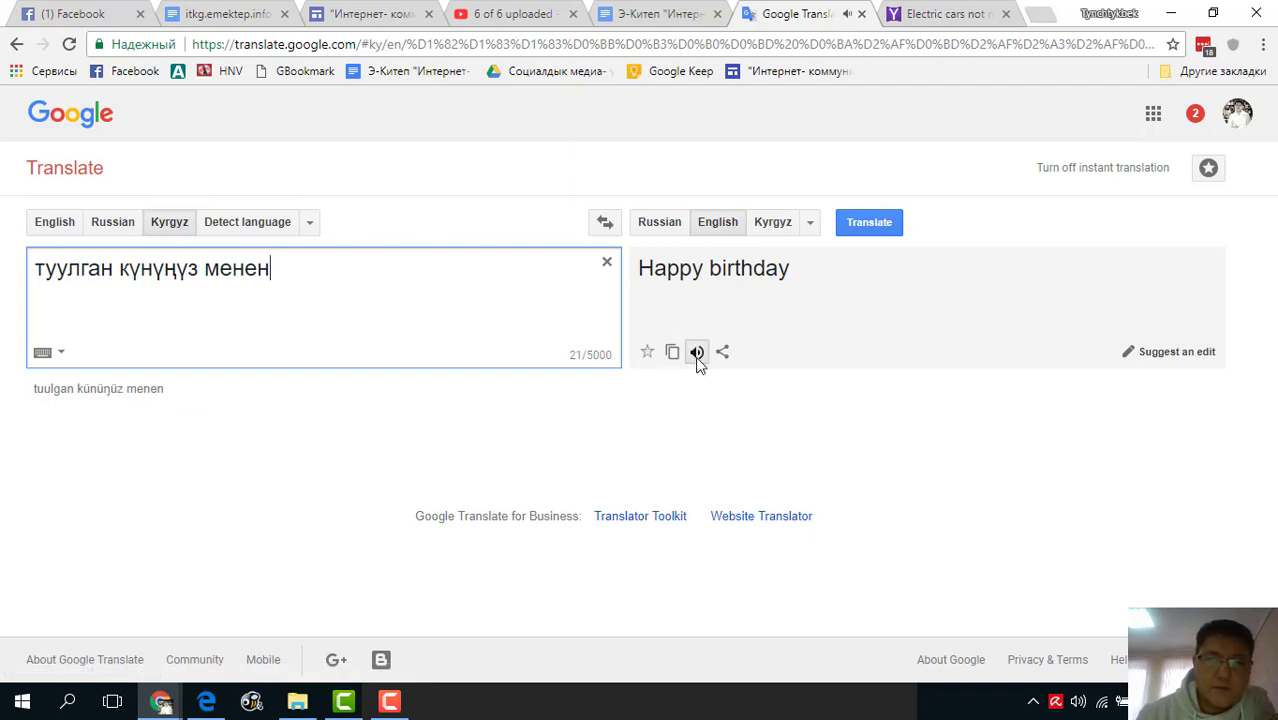
left_click(659, 221)
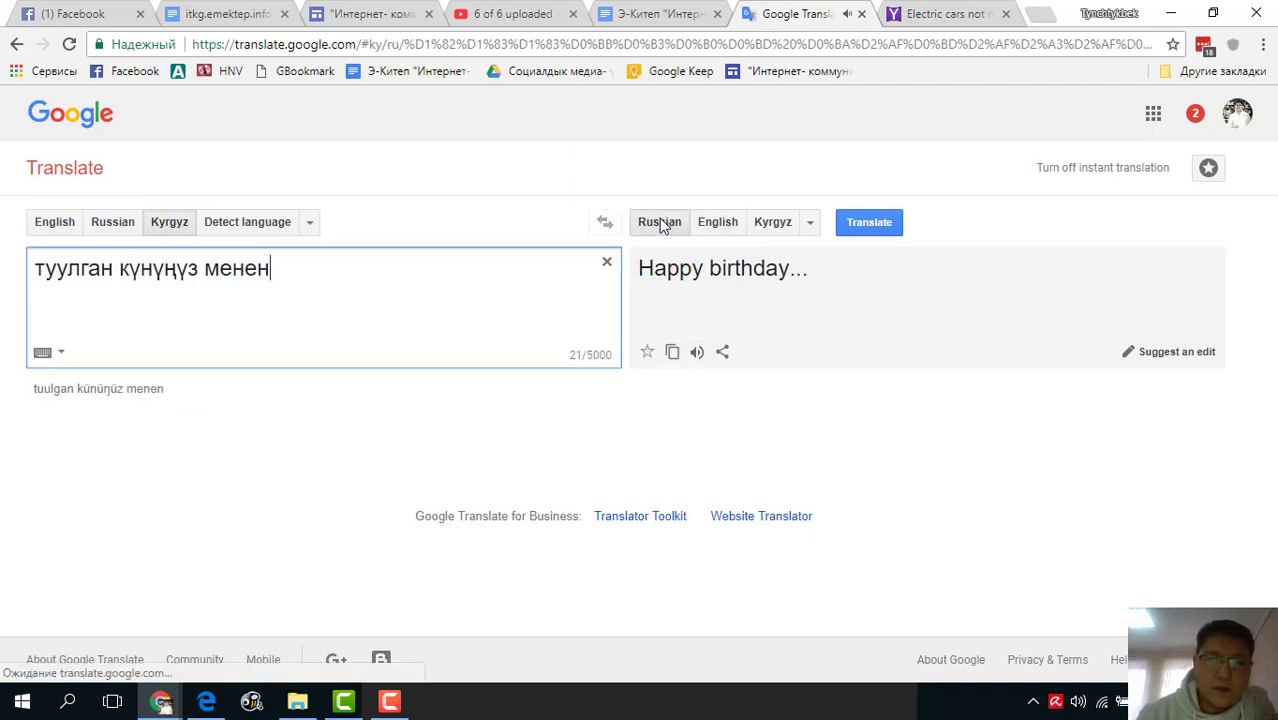
left_click(697, 358)
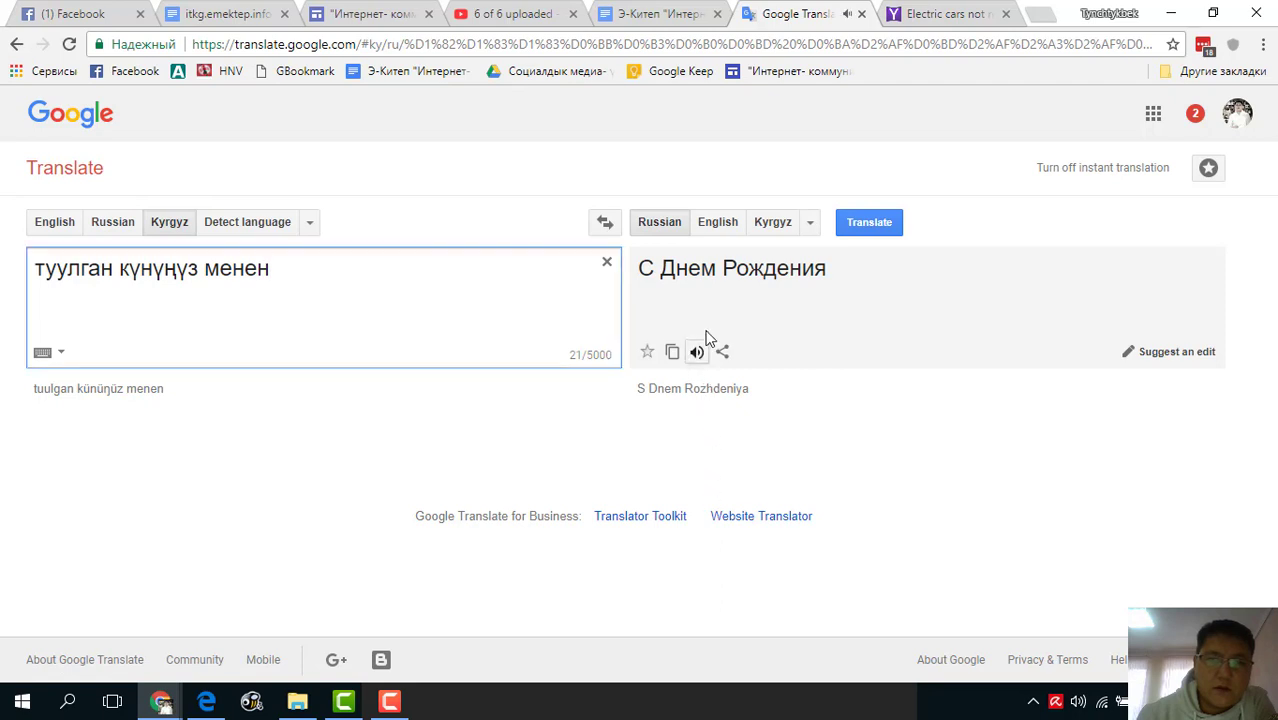
- Translate the Kyrgyz phrase into Chinese (Simplified) and play the translation aloud
left_click(717, 221)
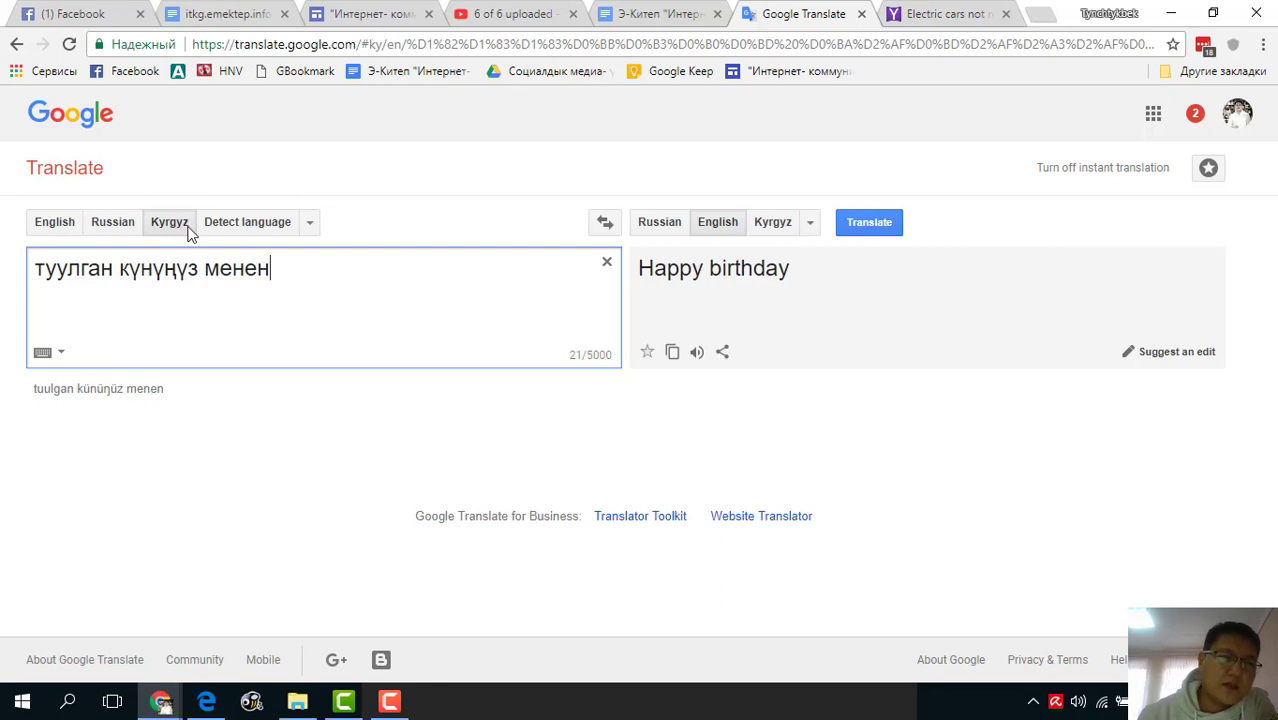
left_click(810, 222)
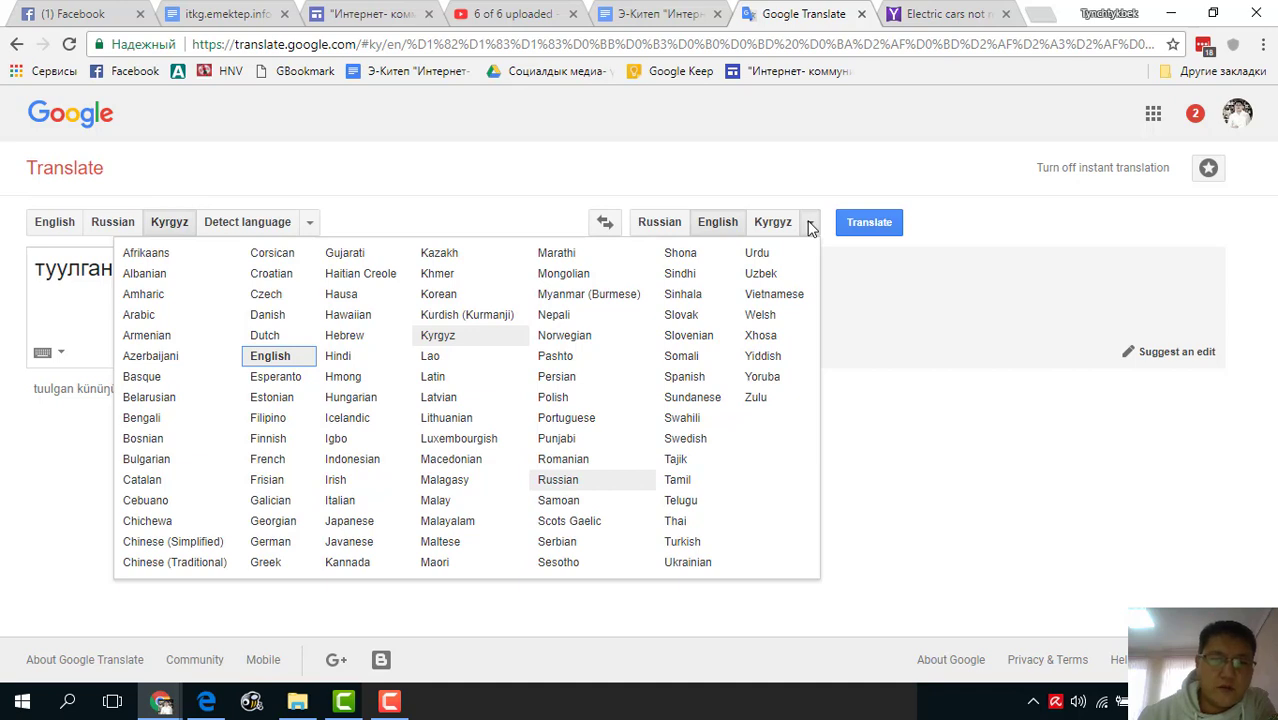
left_click(195, 542)
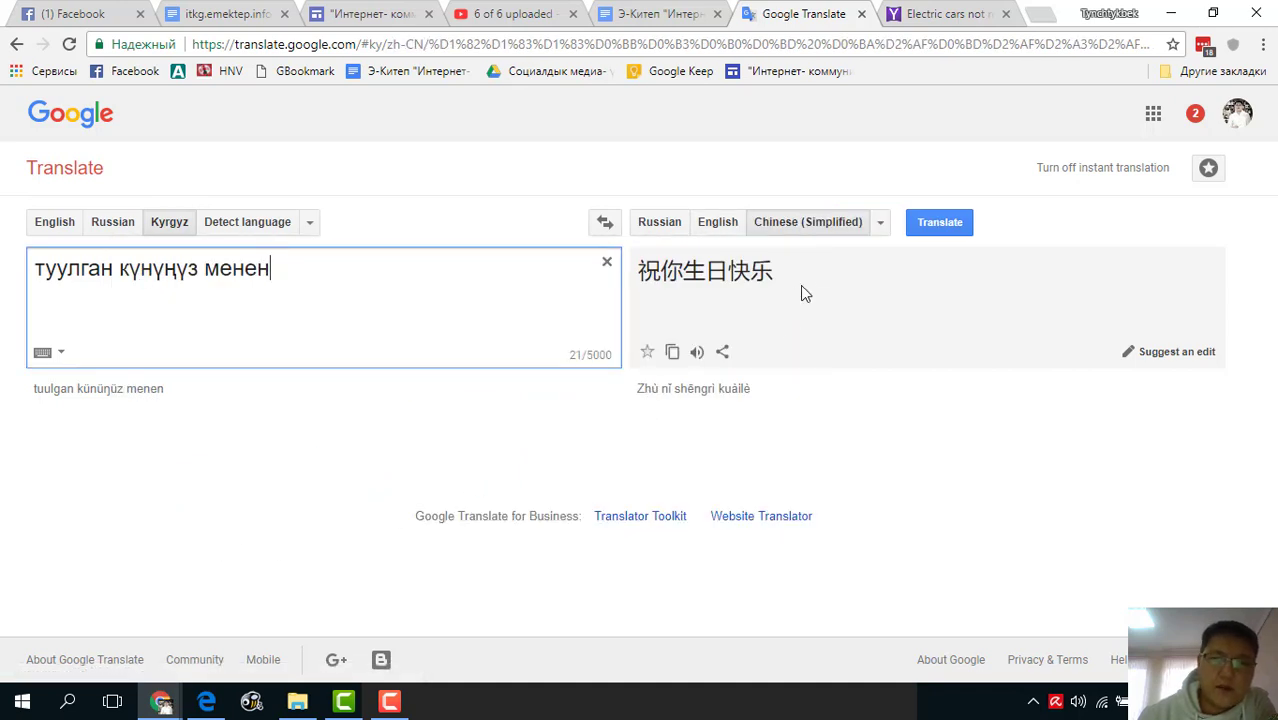
left_click(697, 353)
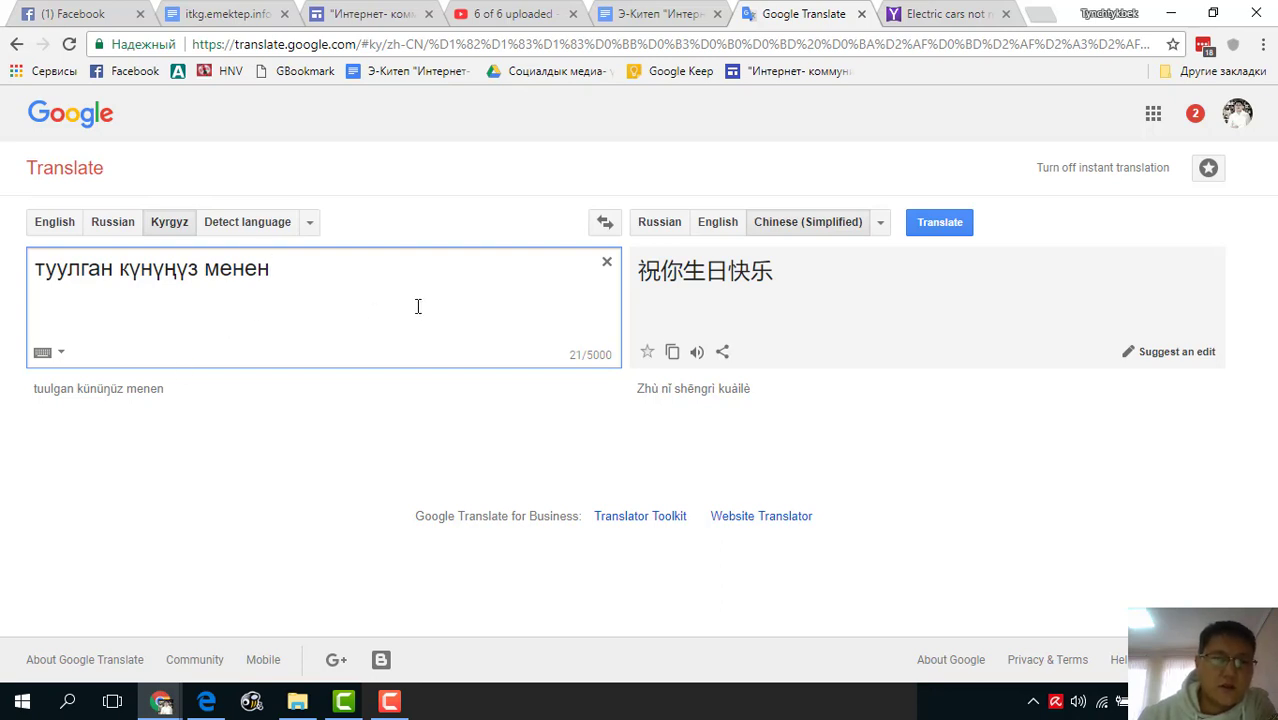
- Open Translator Toolkit and add GoDaddy.docx from the Документы folder as new material to translate
left_click(664, 518)
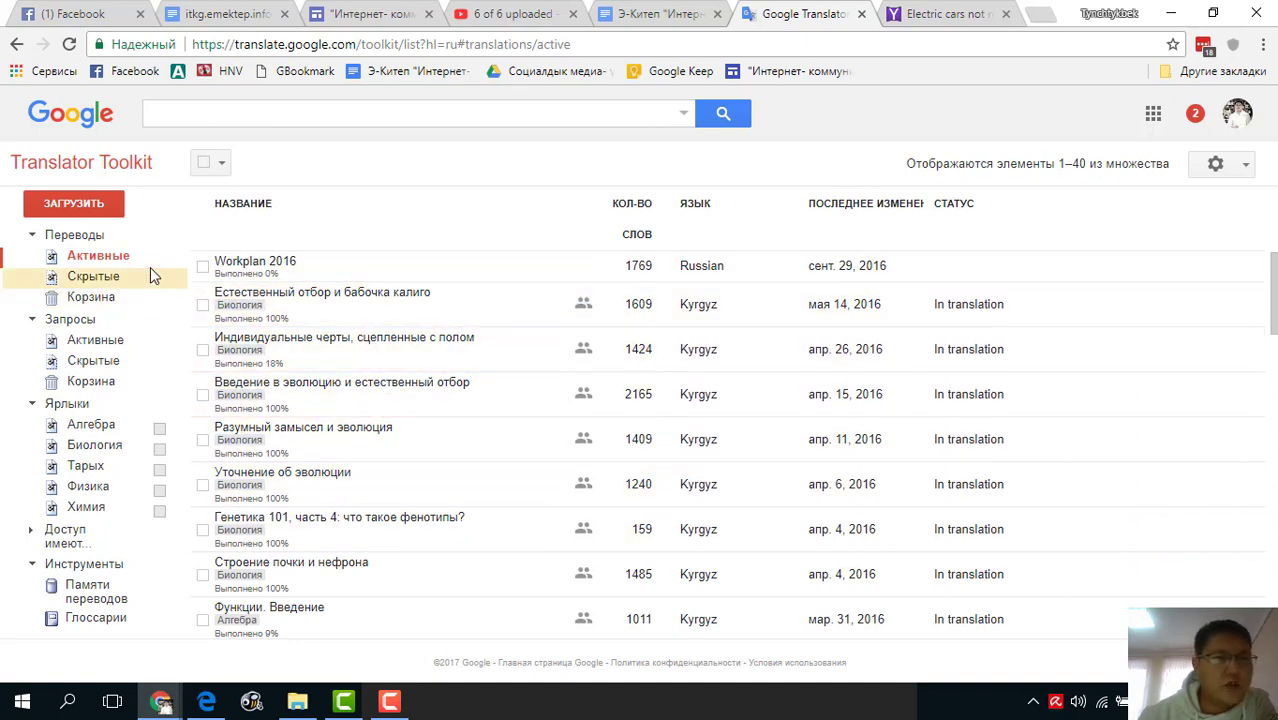
left_click(90, 205)
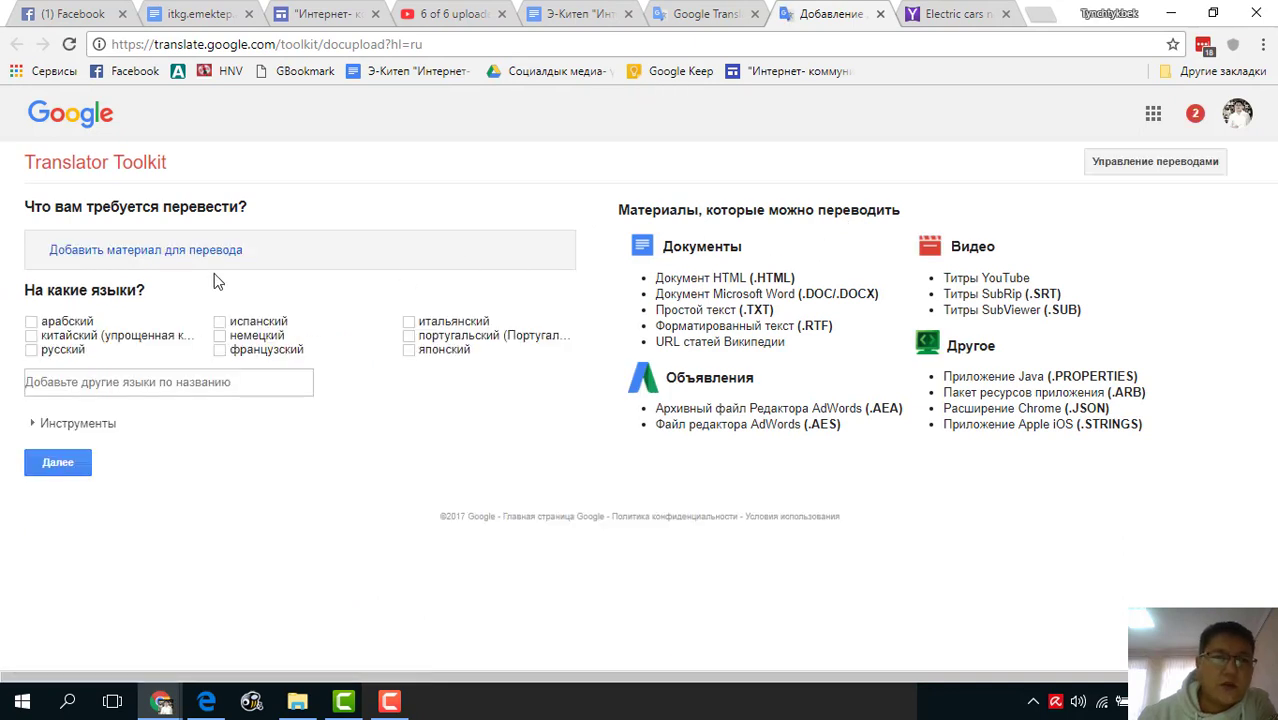
left_click(214, 252)
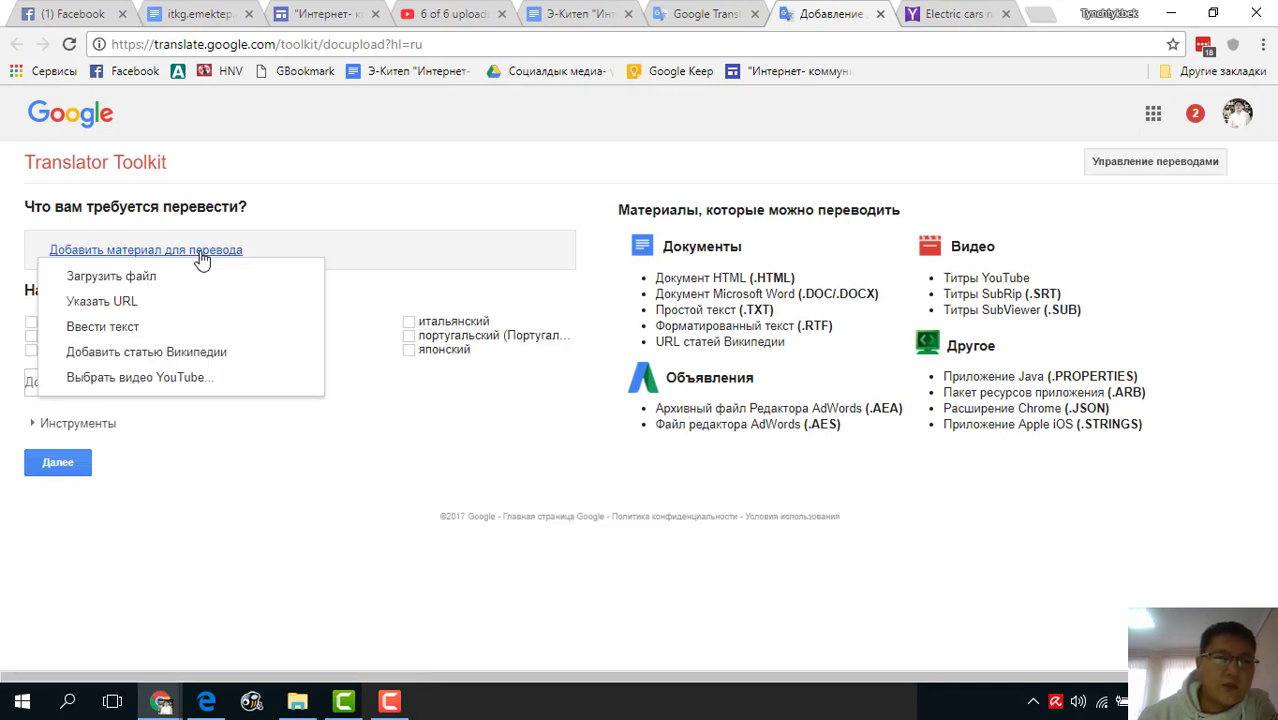
left_click(148, 280)
left_click(113, 267)
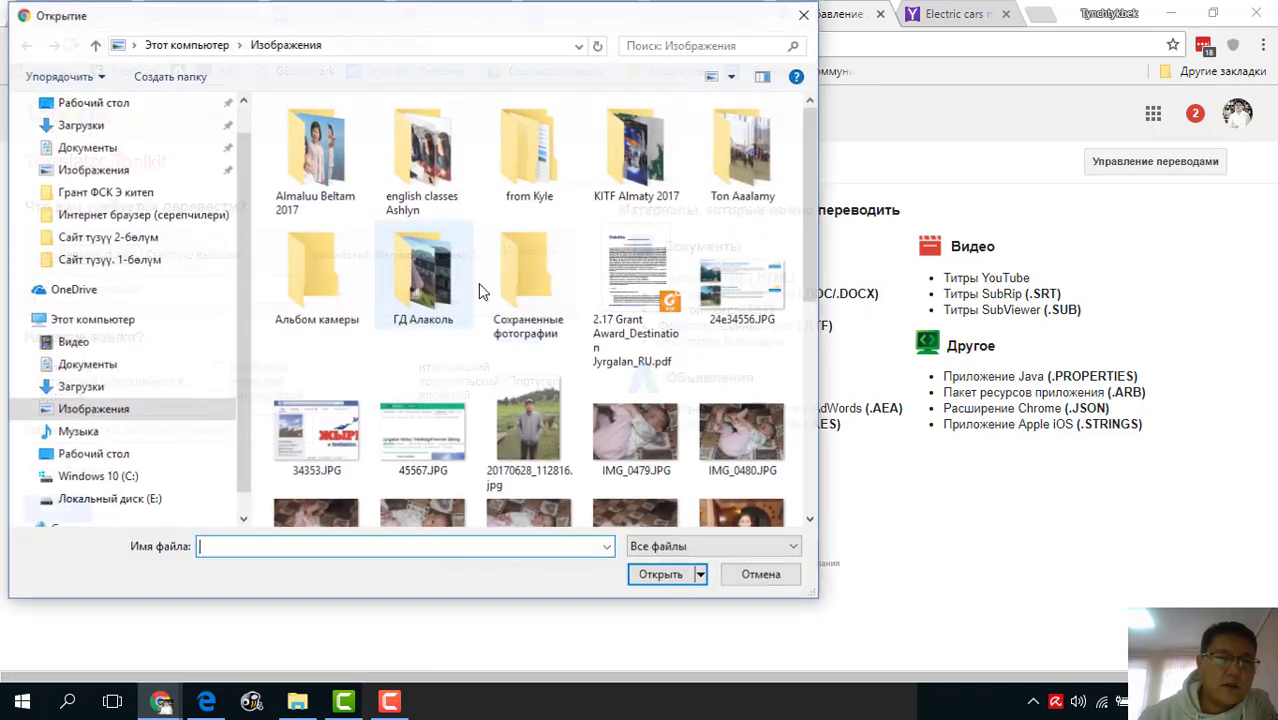
scroll(613, 434, "down", 5)
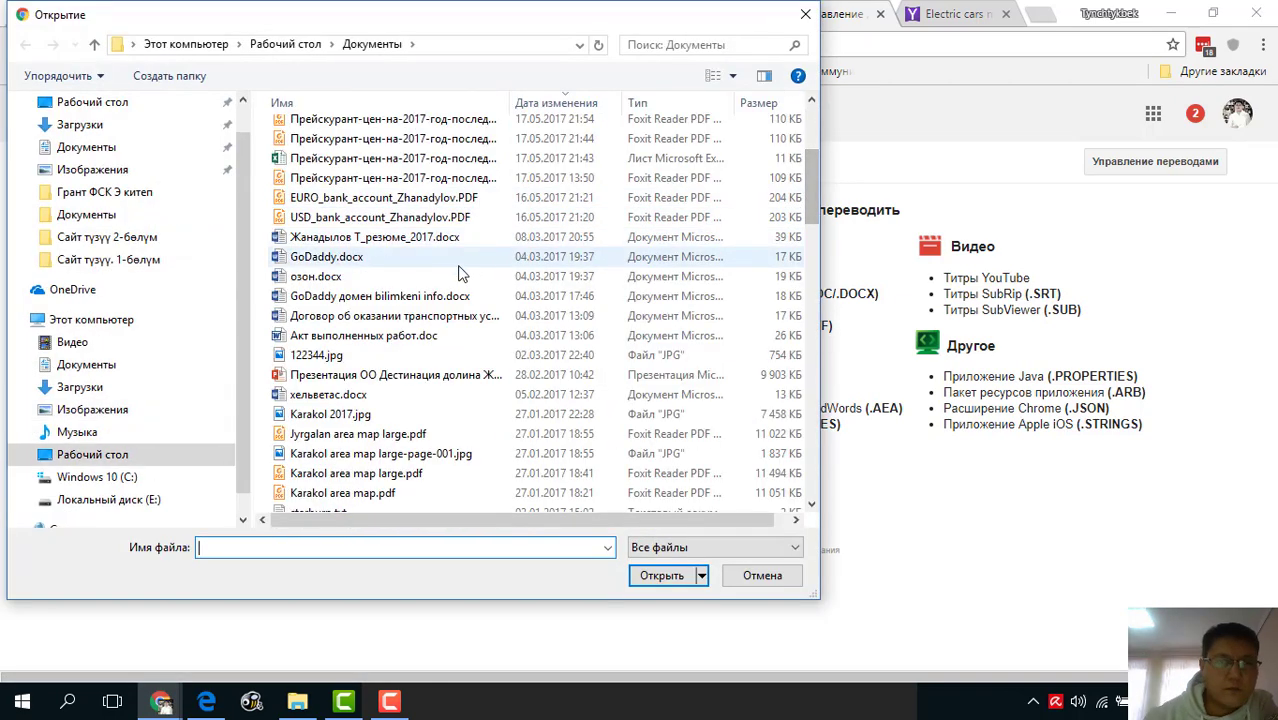
double_click(343, 256)
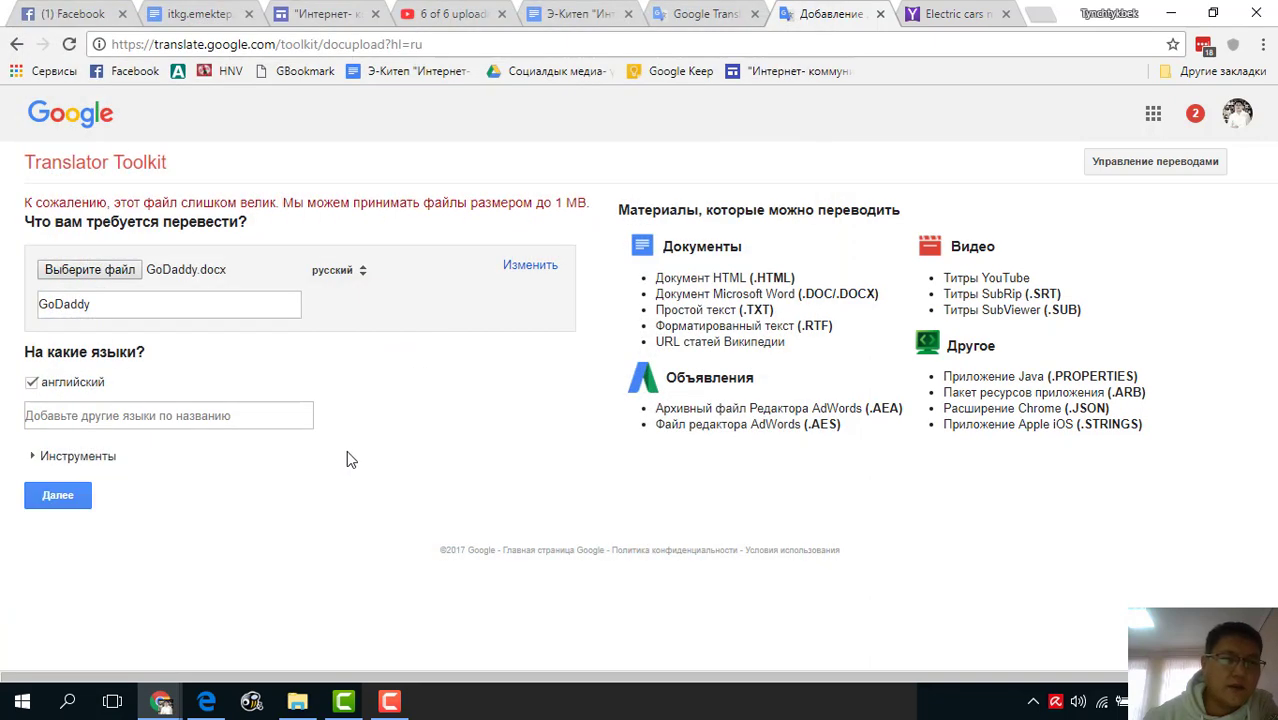
- Set the source language of the GoDaddy document to английский
left_click(337, 275)
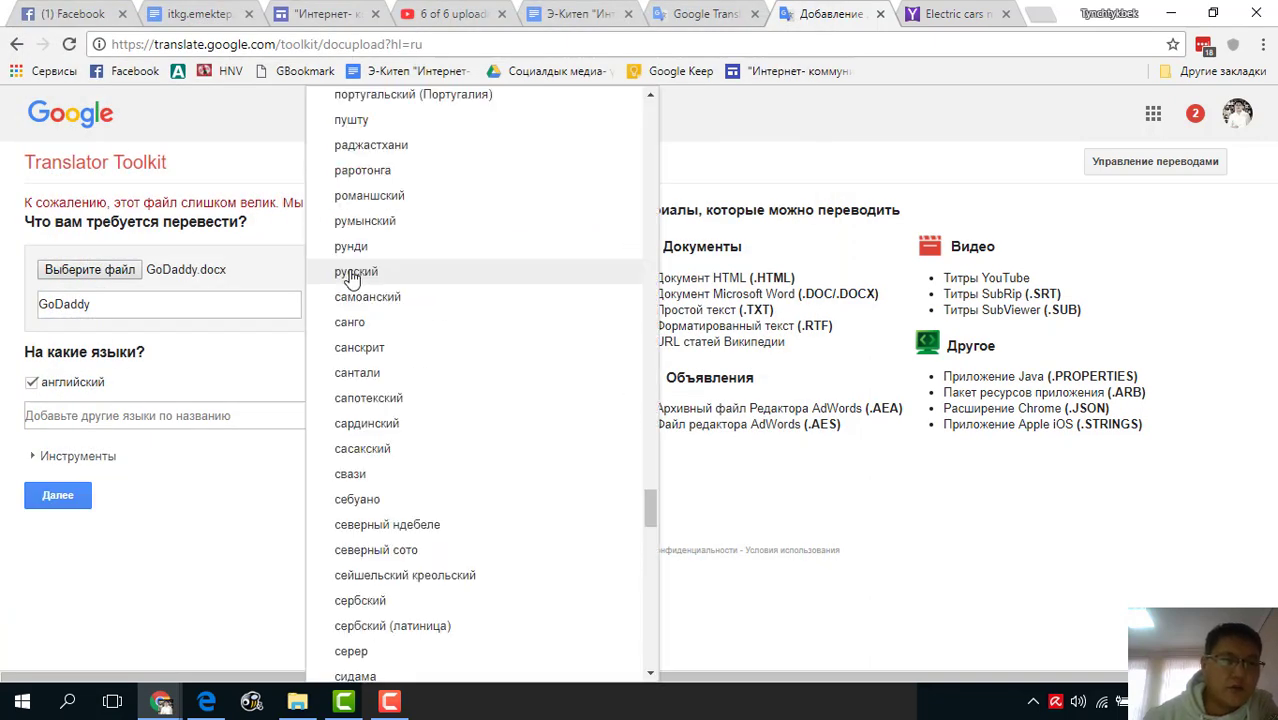
scroll(451, 300, "up", 5)
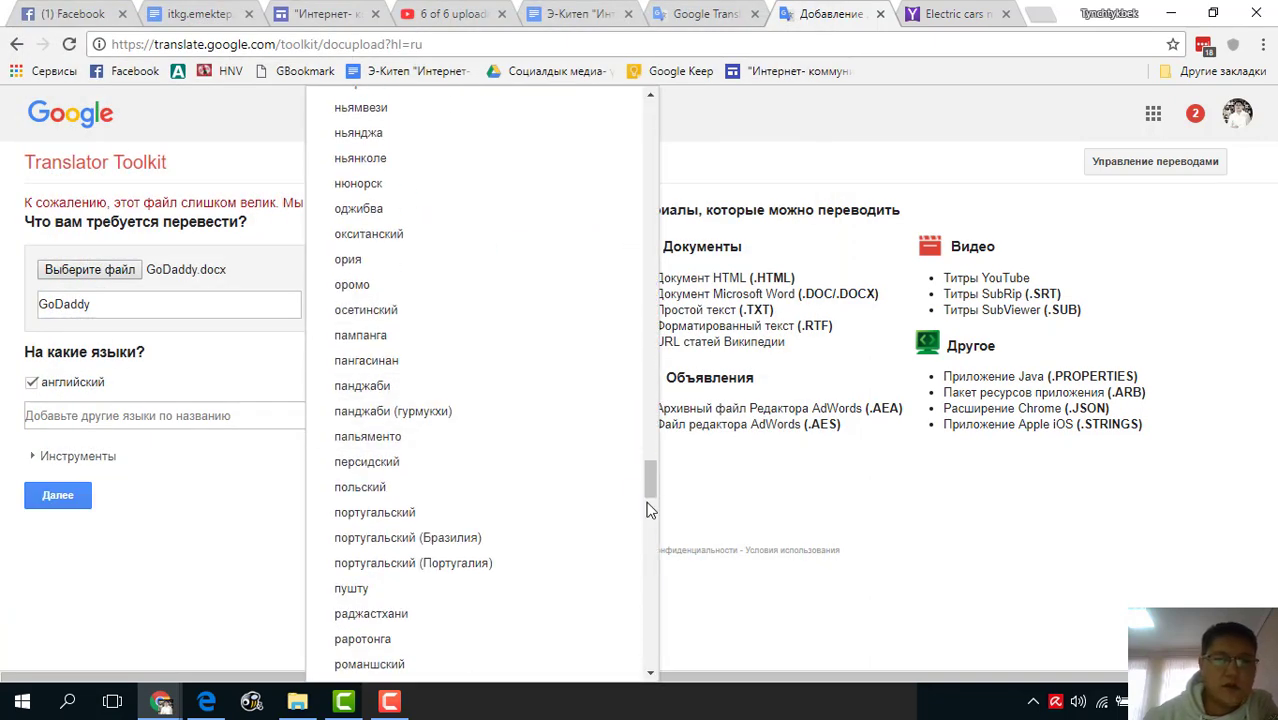
left_click_drag(650, 488, 669, 131)
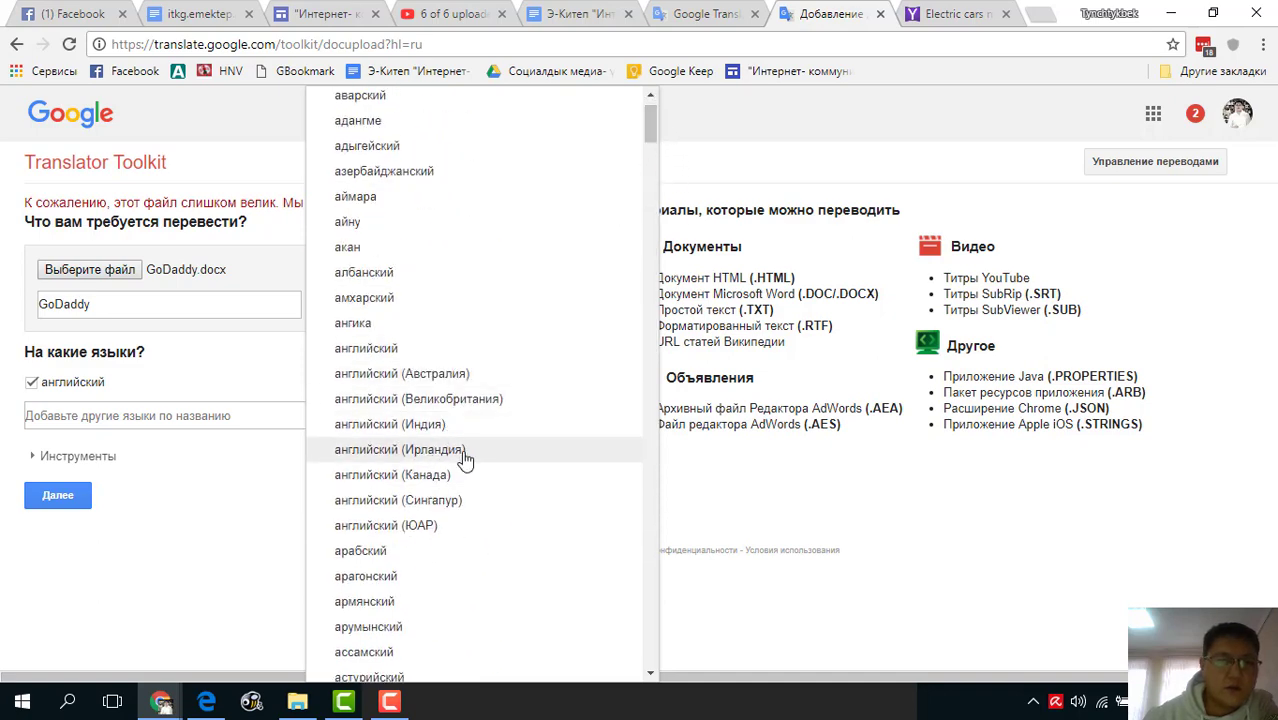
left_click(431, 350)
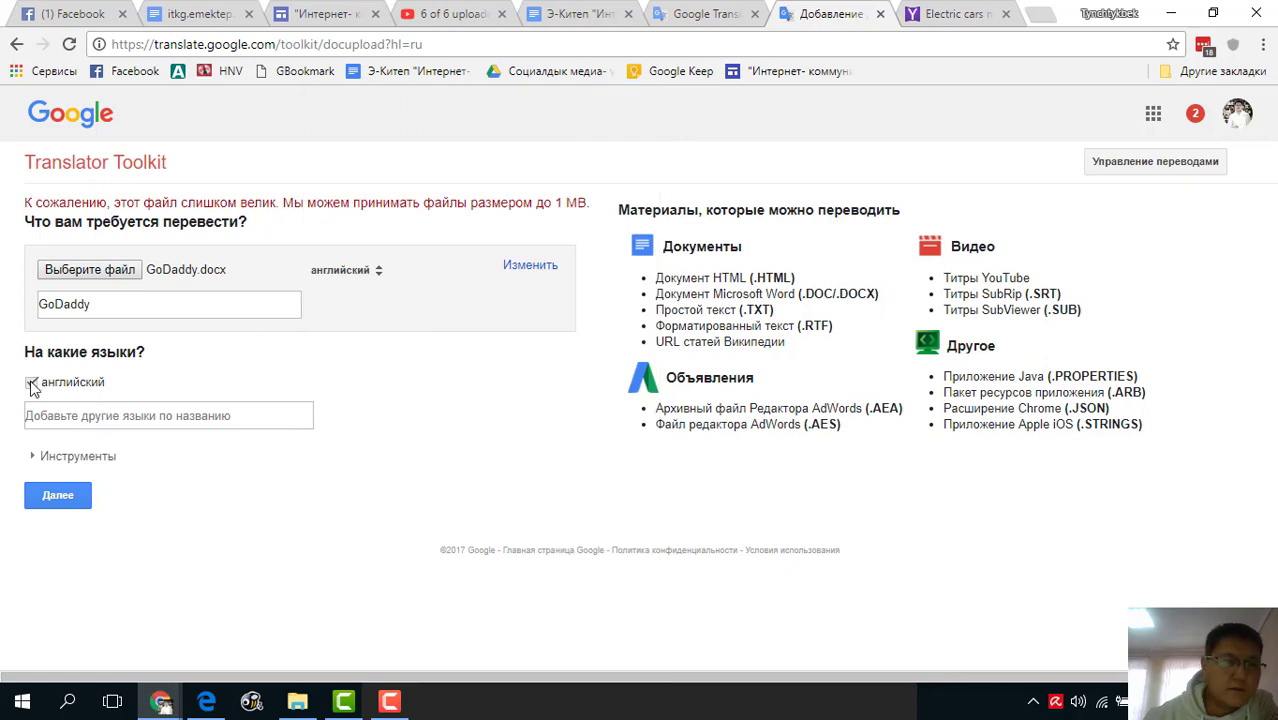
- Add русский as a target language for the GoDaddy document and continue the upload
left_click(75, 418)
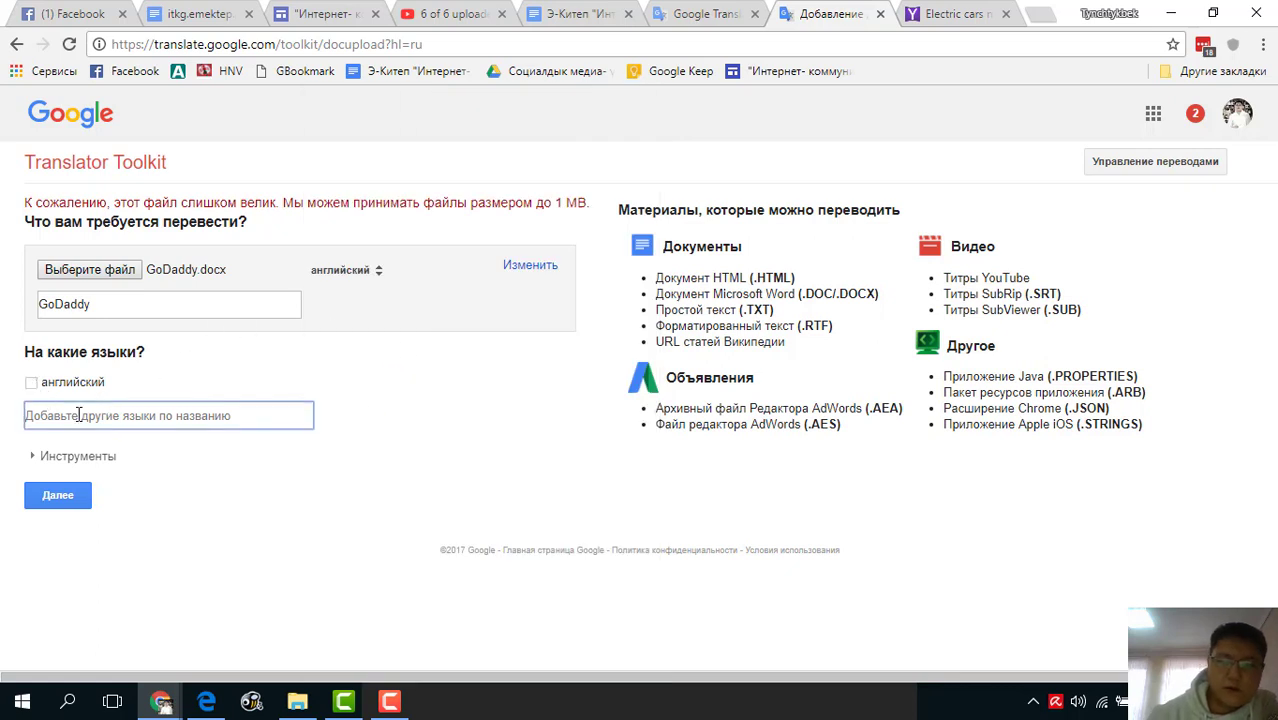
type("рус")
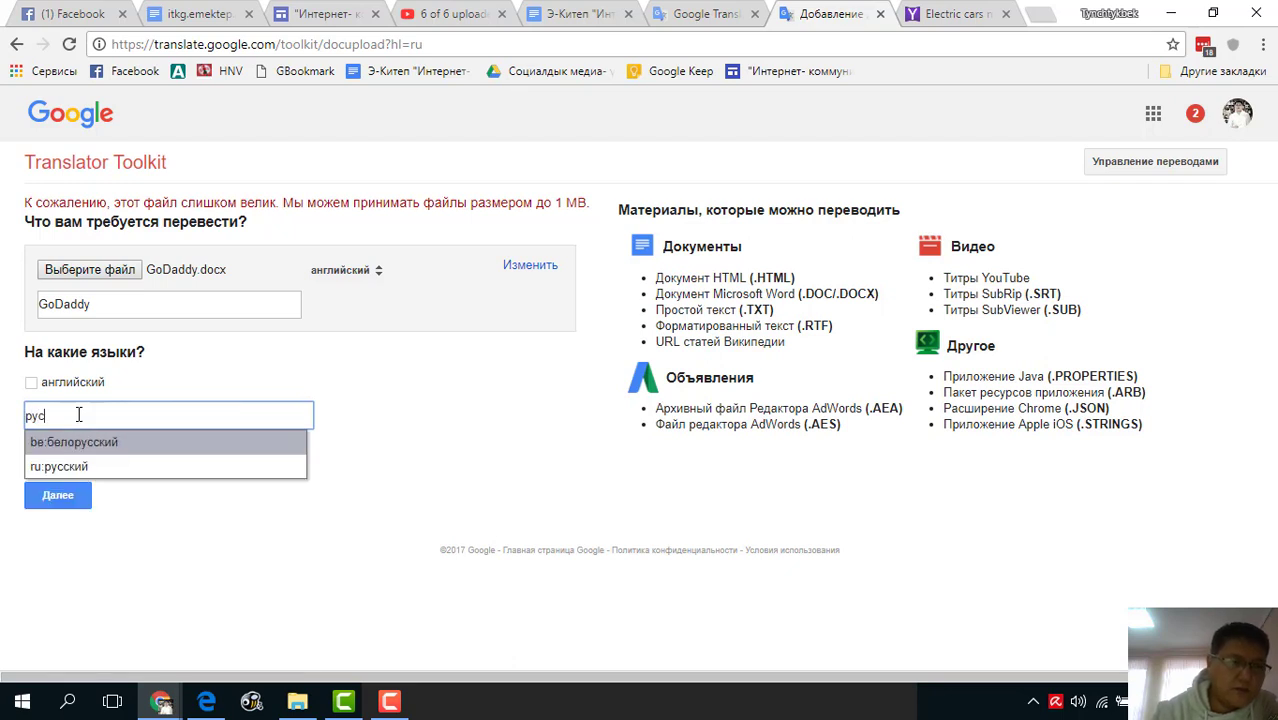
left_click(92, 464)
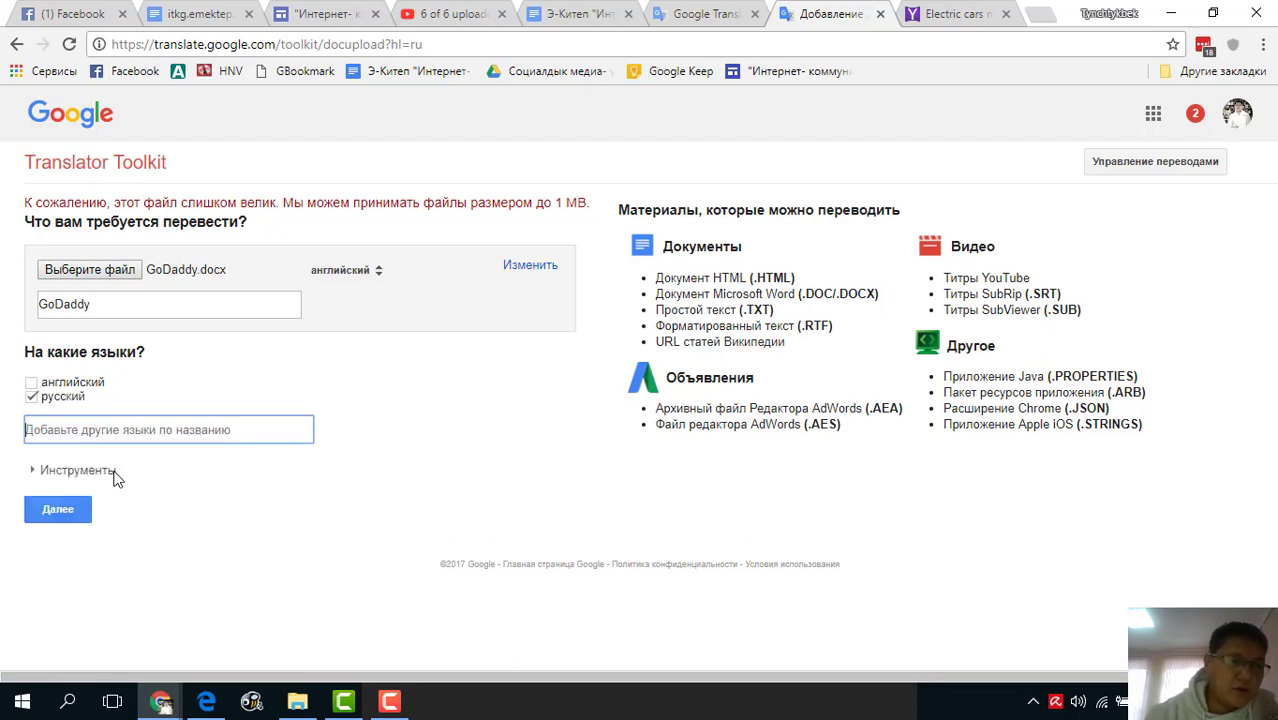
left_click(57, 508)
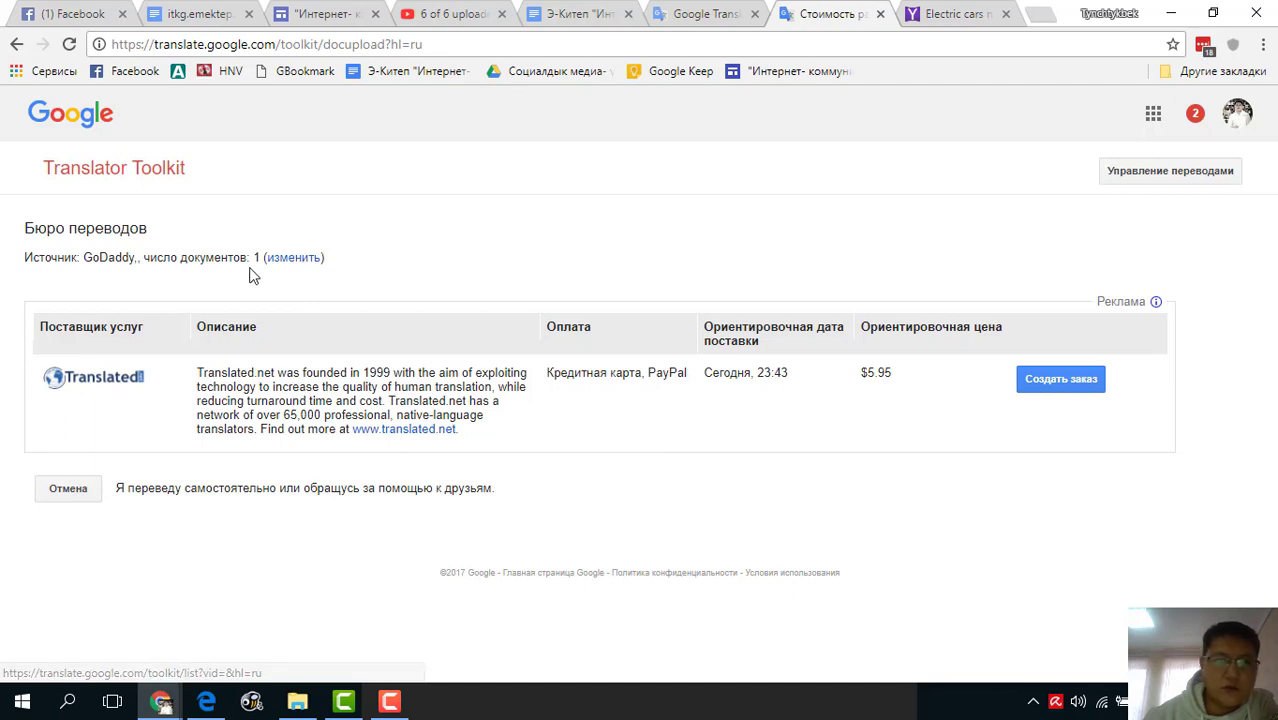
- Leave the translation agency offer and open the GoDaddy document from the active translations in the editor
left_click(297, 262)
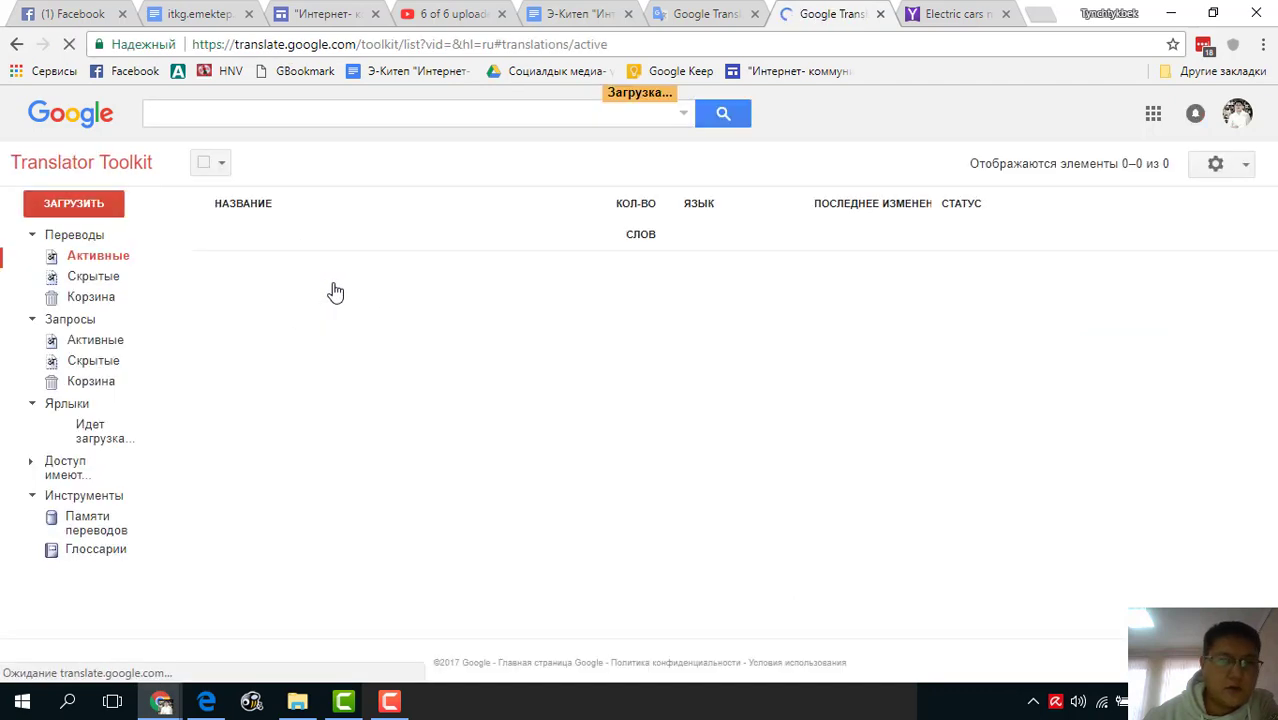
left_click(294, 270)
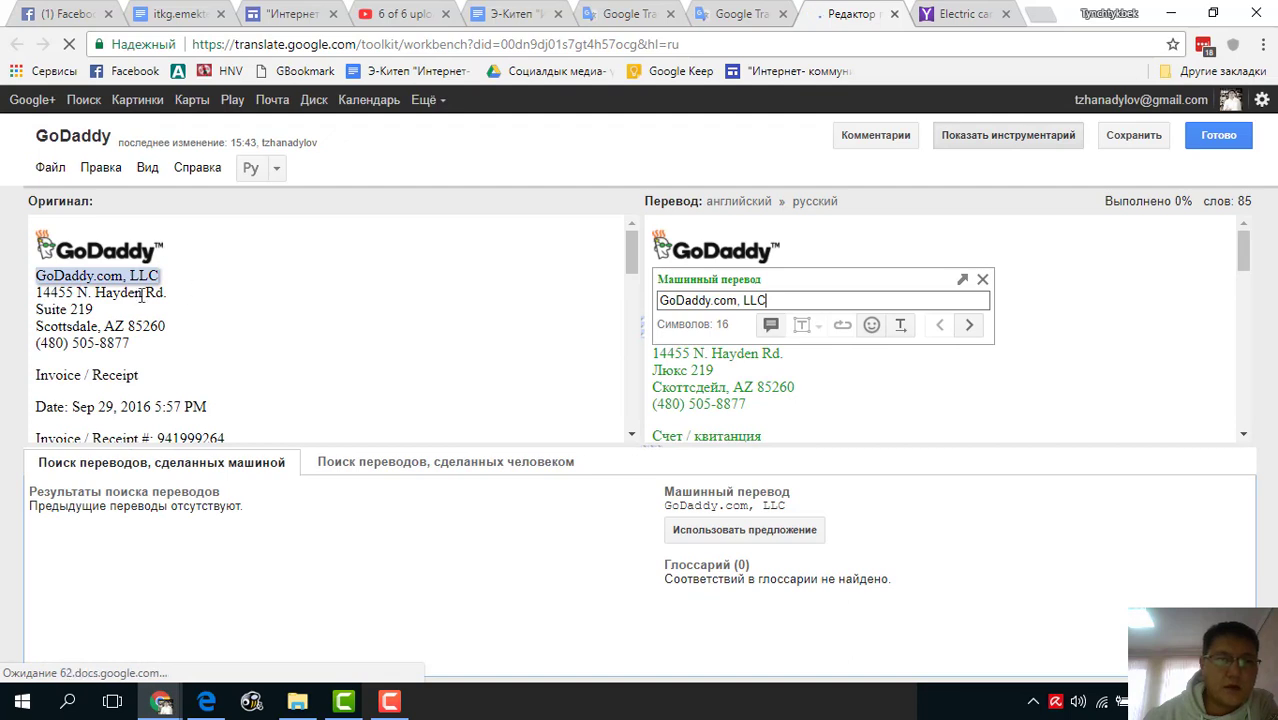
scroll(790, 344, "down", 2)
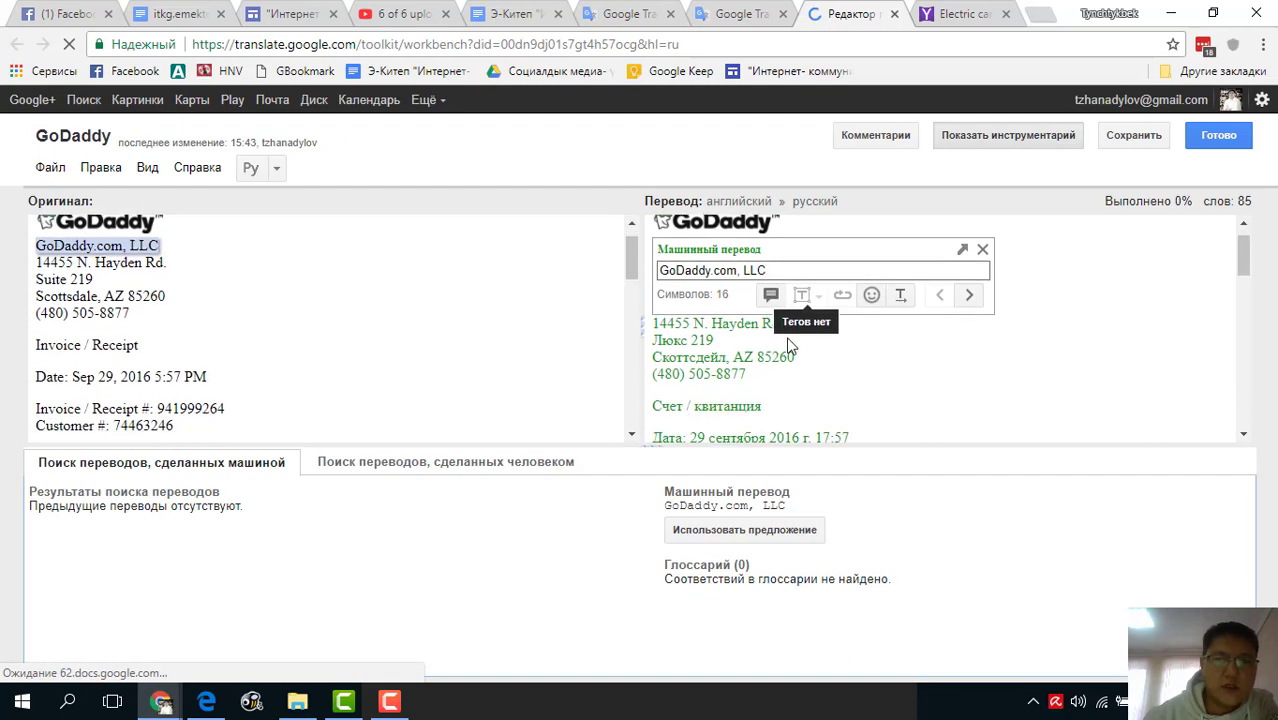
scroll(933, 360, "up", 2)
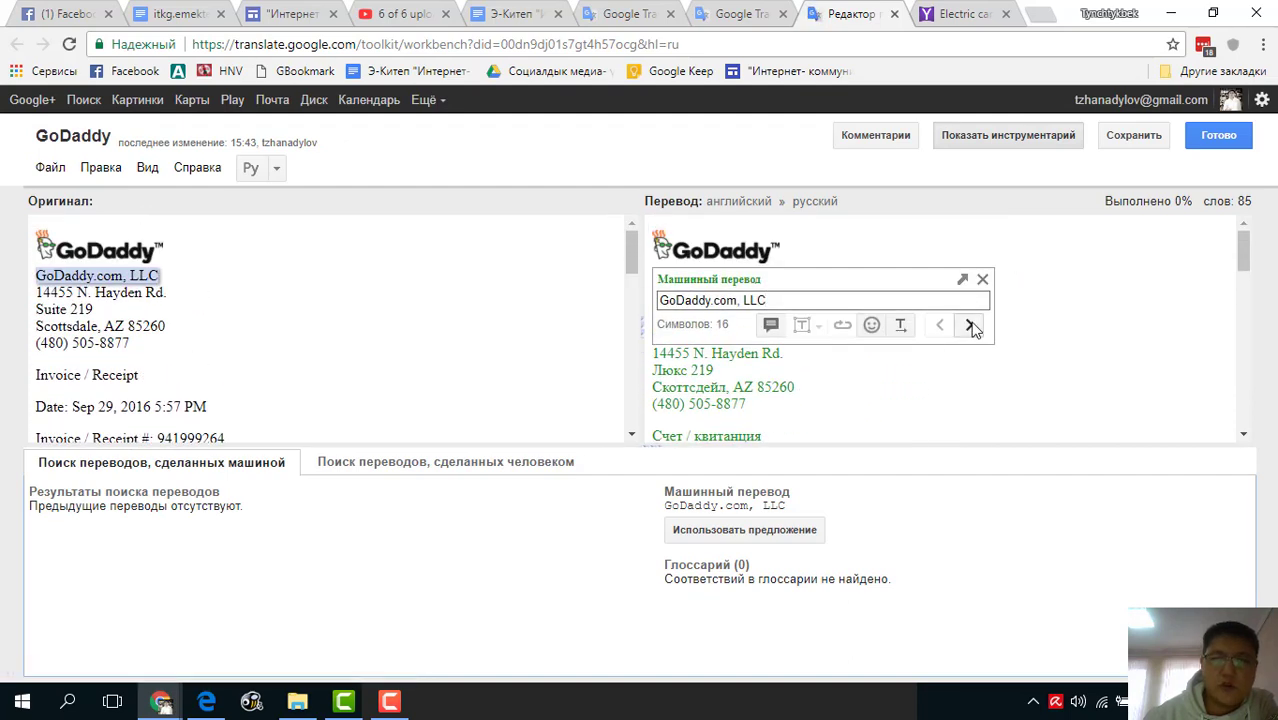
- Go through the machine-translated segments one by one, from the company name to the Invoice / Receipt heading
left_click(969, 324)
left_click(969, 342)
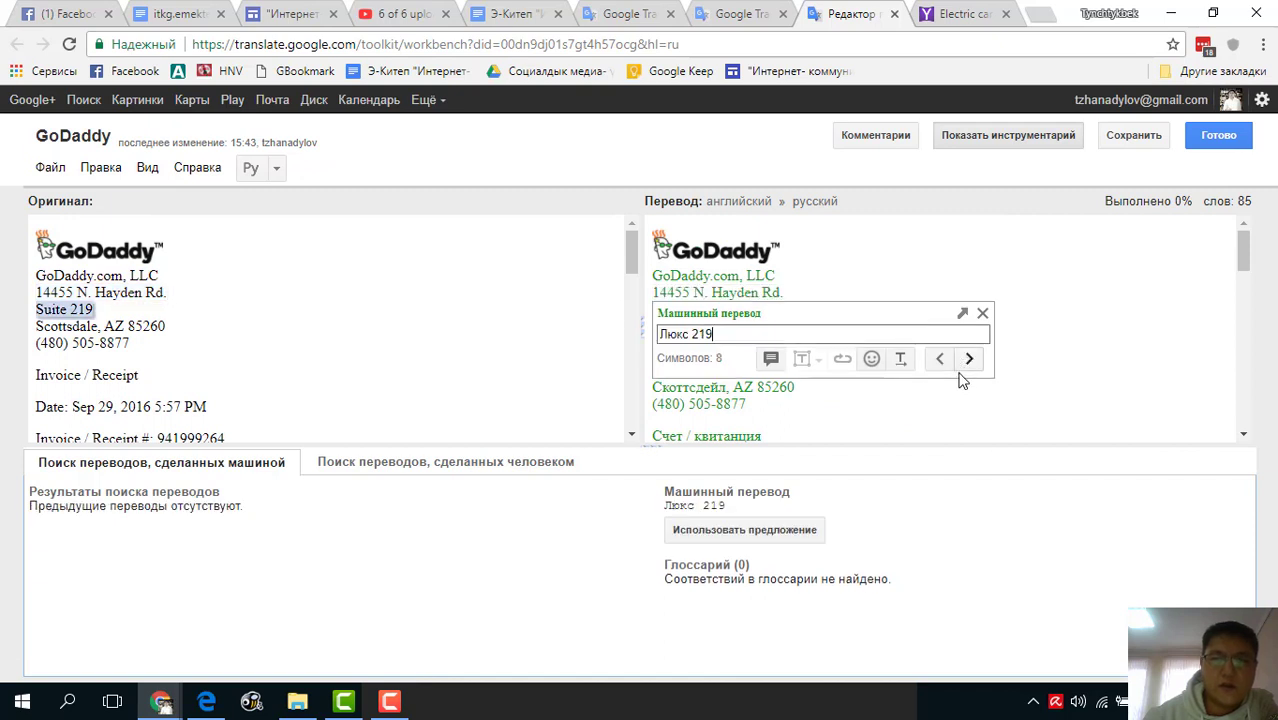
left_click(969, 360)
left_click(969, 376)
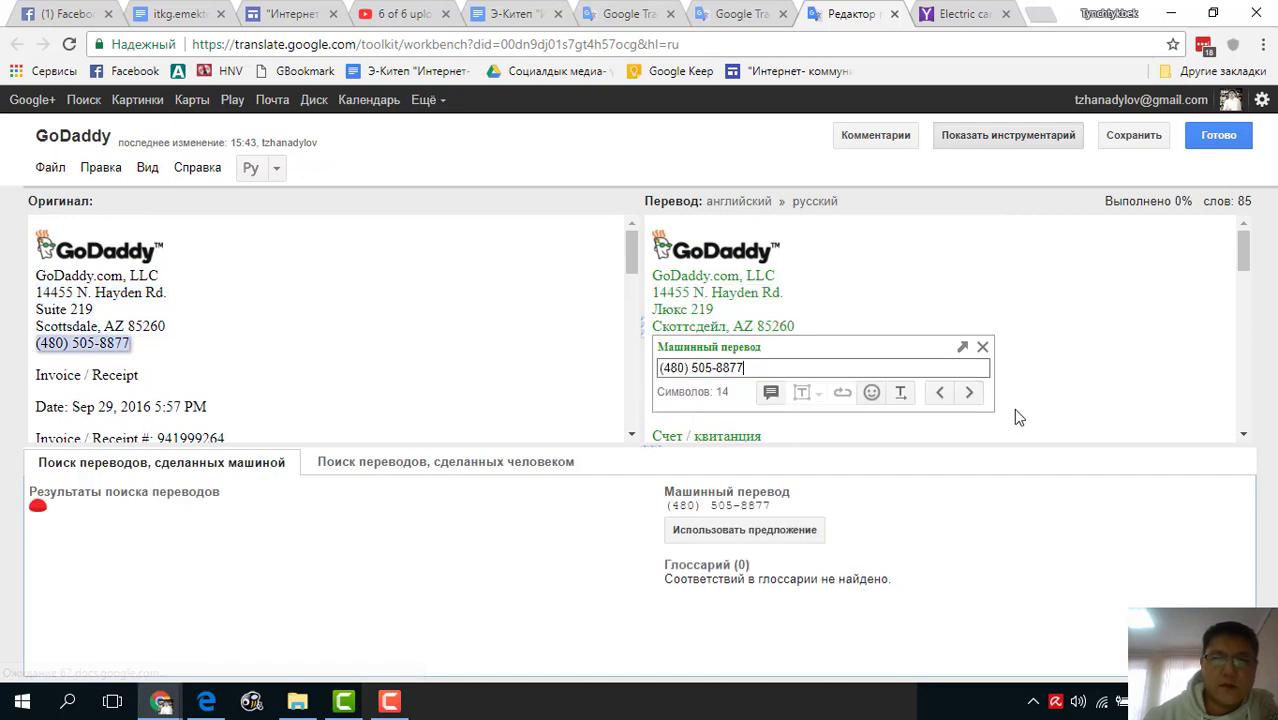
left_click(970, 393)
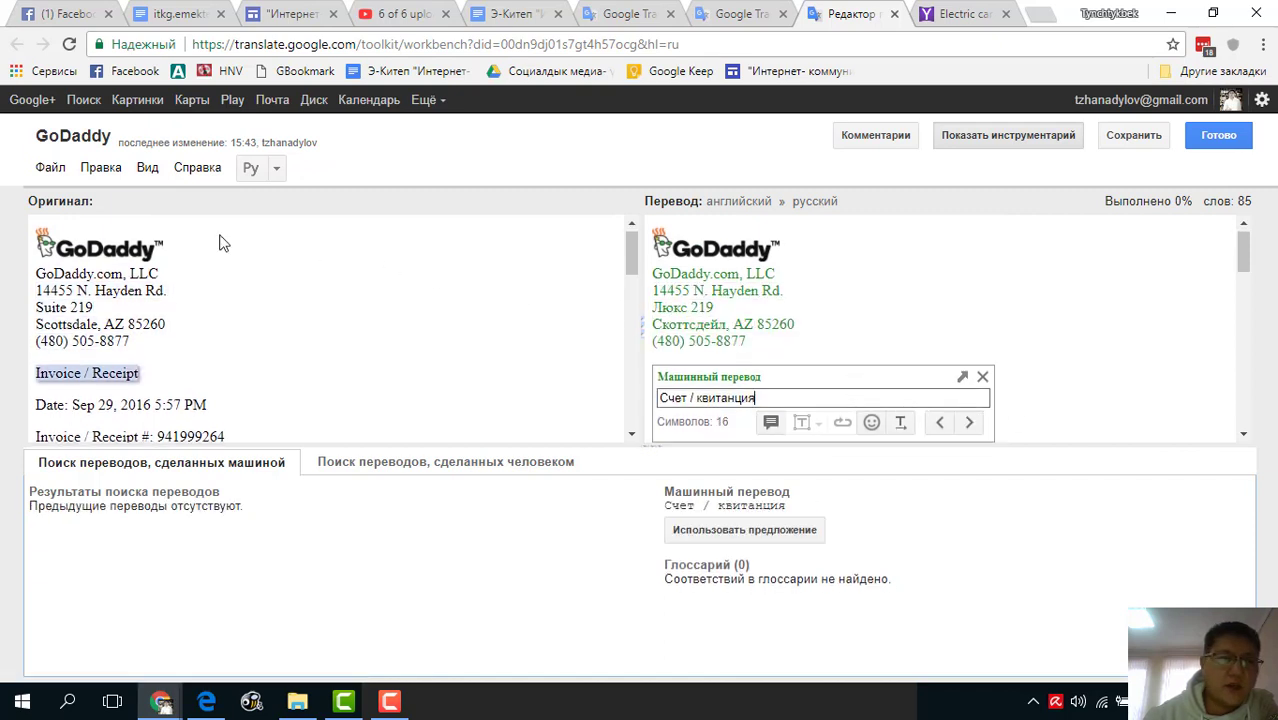
- Mark the GoDaddy translation as complete and download the translated document
left_click(52, 168)
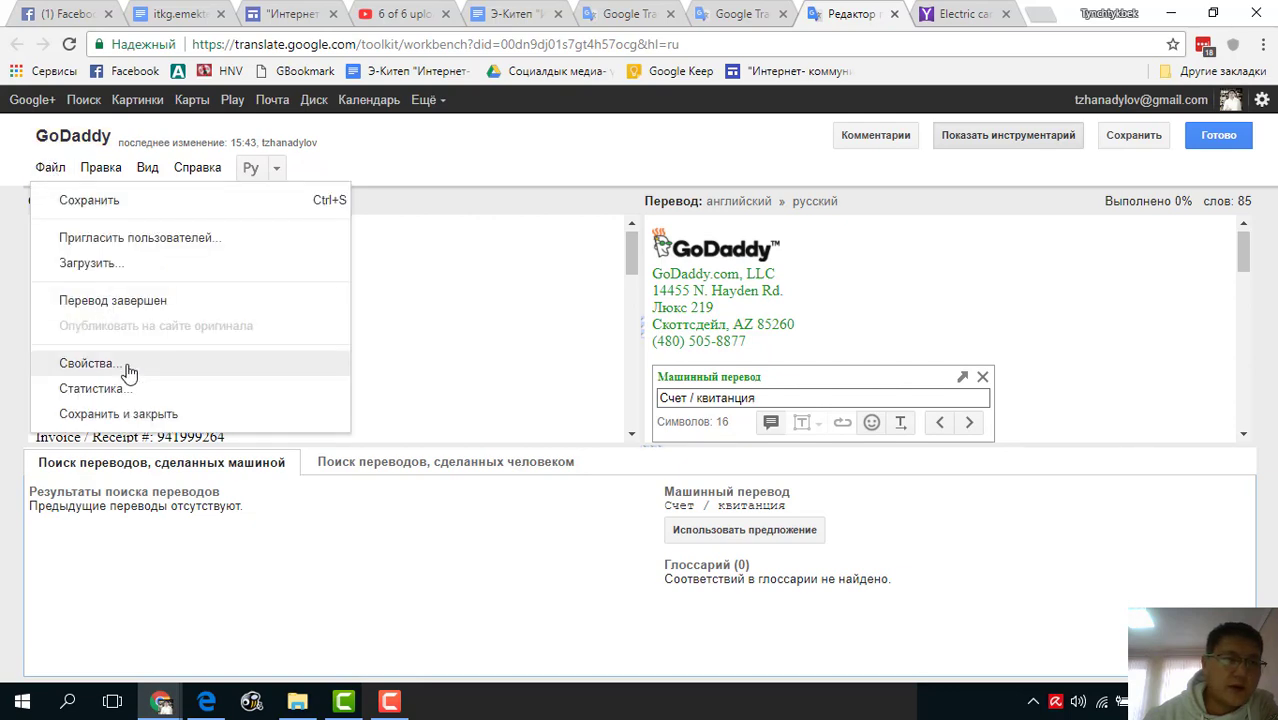
left_click(1220, 138)
left_click(401, 418)
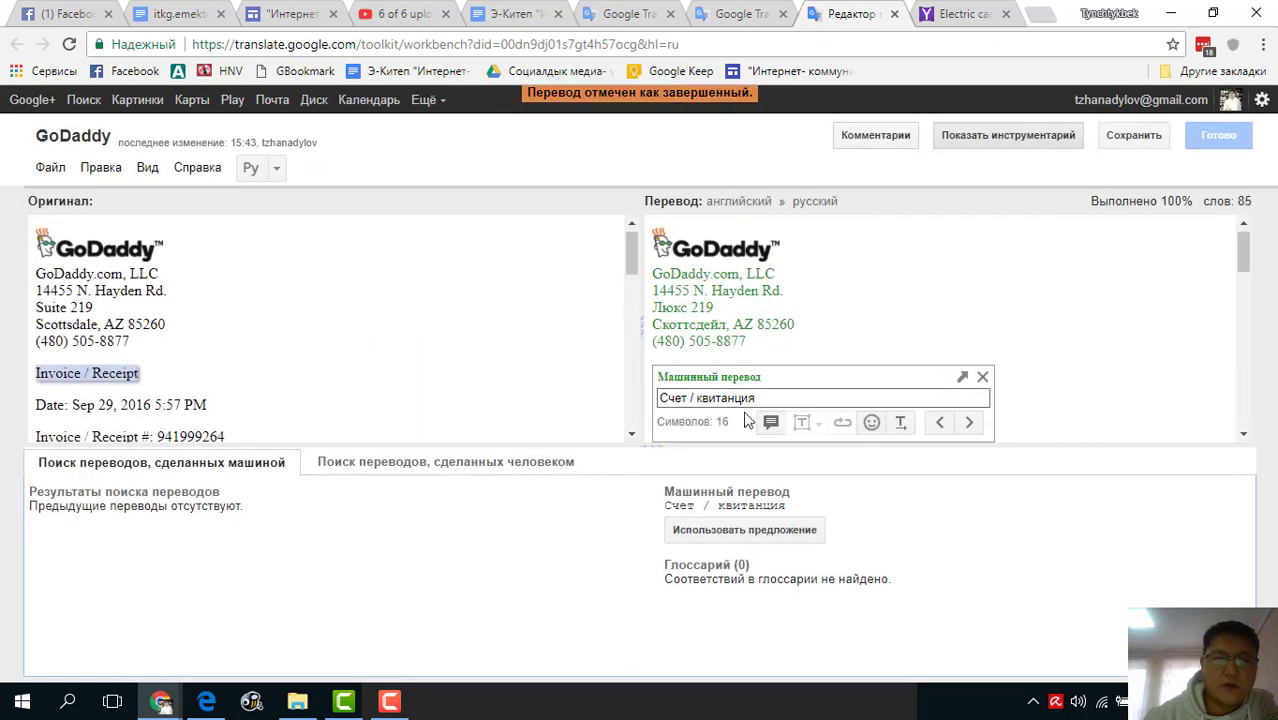
left_click(48, 170)
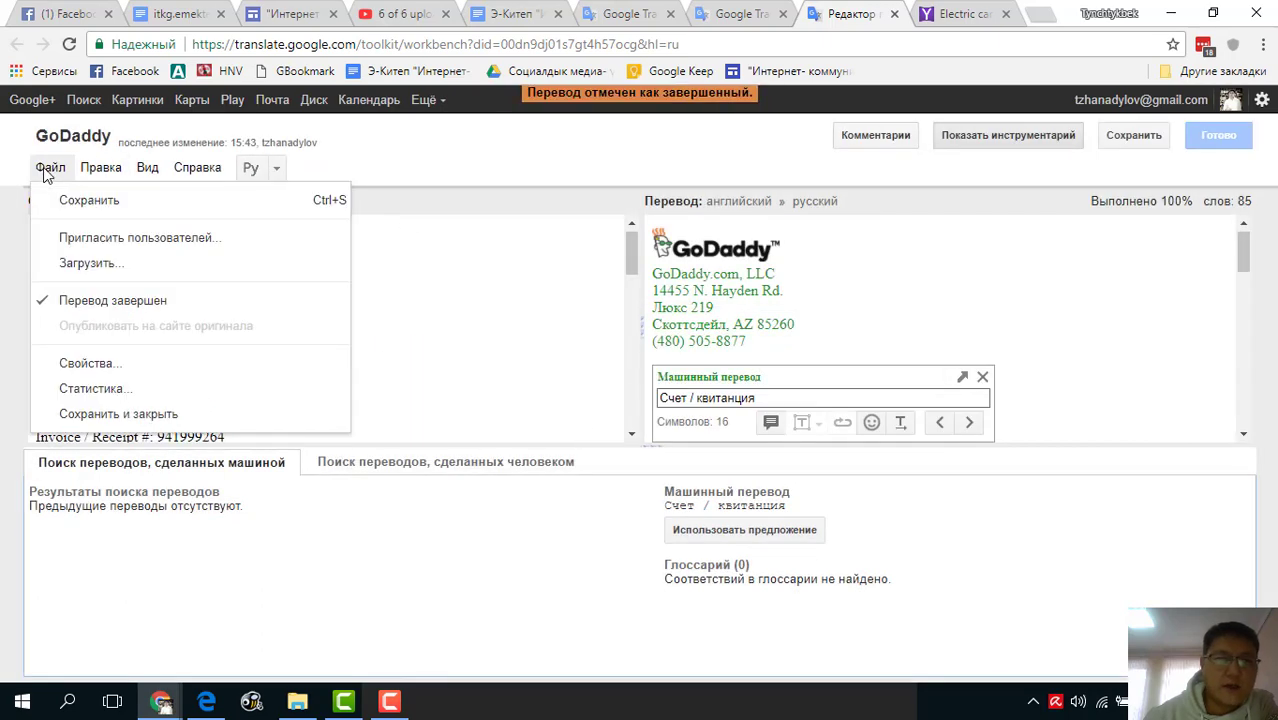
left_click(87, 264)
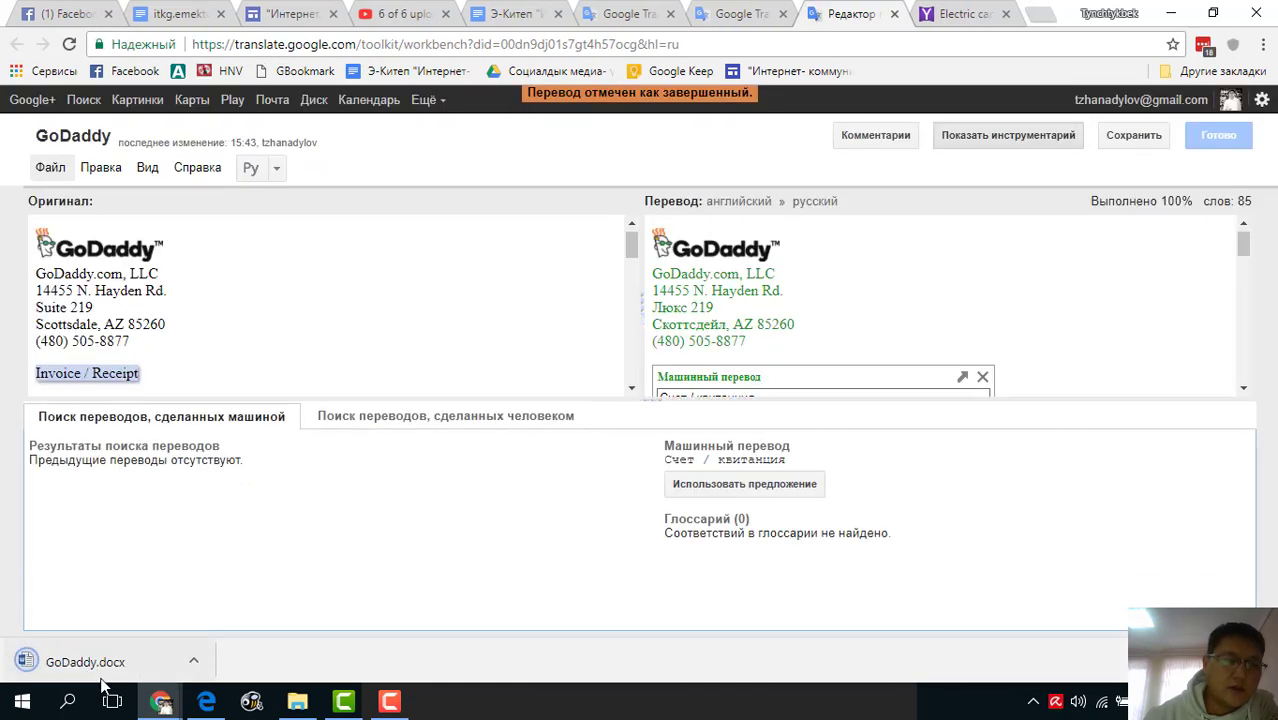
- Open the downloaded GoDaddy.docx in Word, allow editing, and look through the translated invoice
left_click(110, 665)
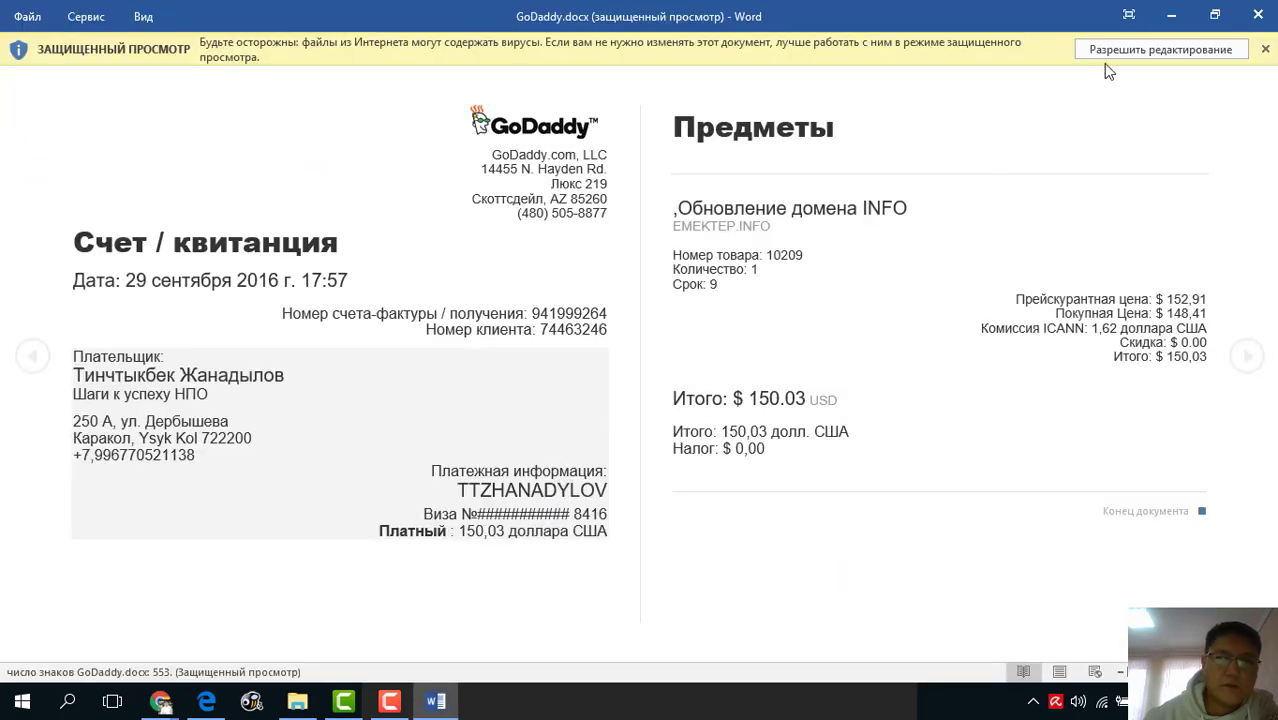
left_click(1160, 50)
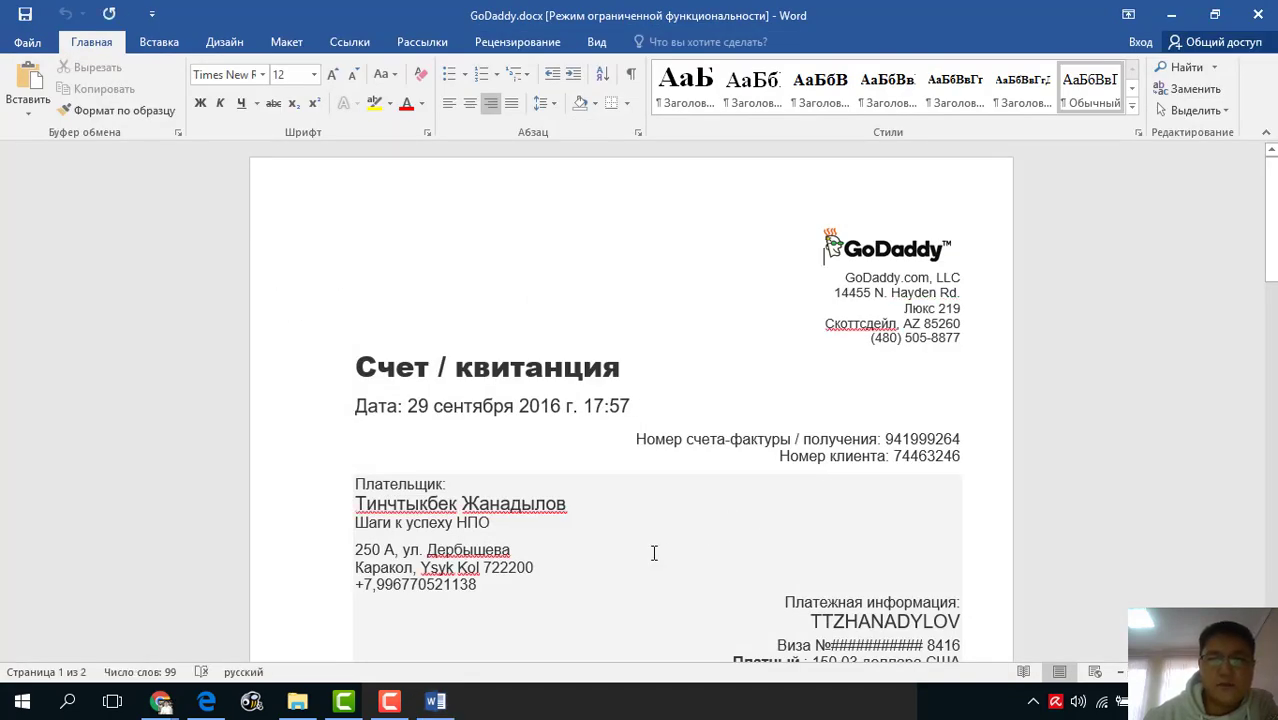
scroll(654, 553, "down", 10)
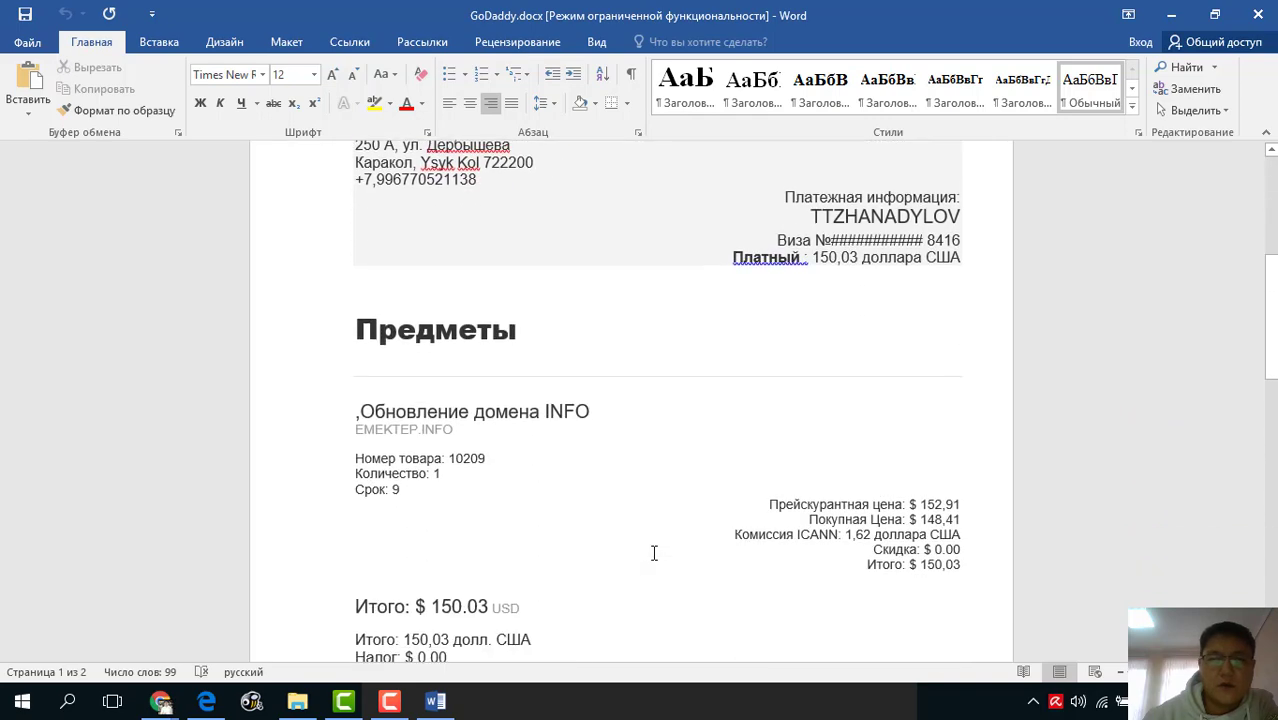
scroll(654, 553, "up", 12)
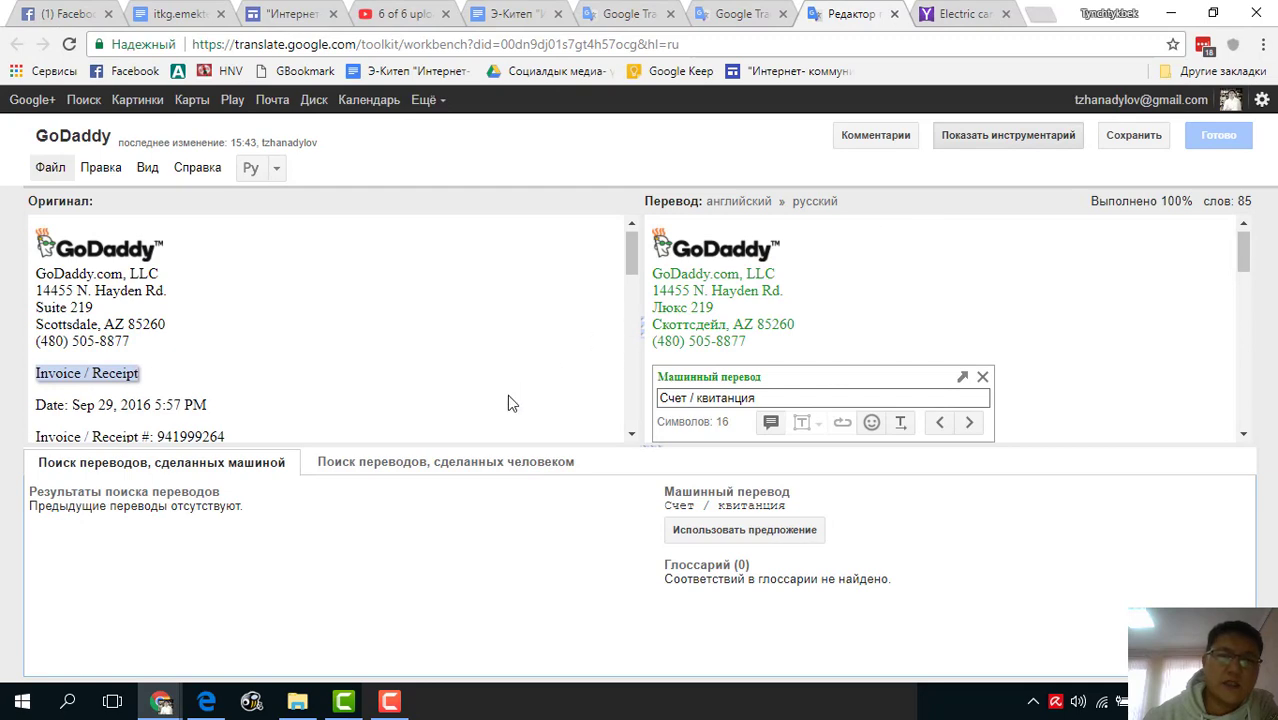
- Close the GoDaddy translation editor and the extra translations list, and return to the Google Translate page with the Kyrgyz phrase
left_click(895, 14)
left_click(835, 14)
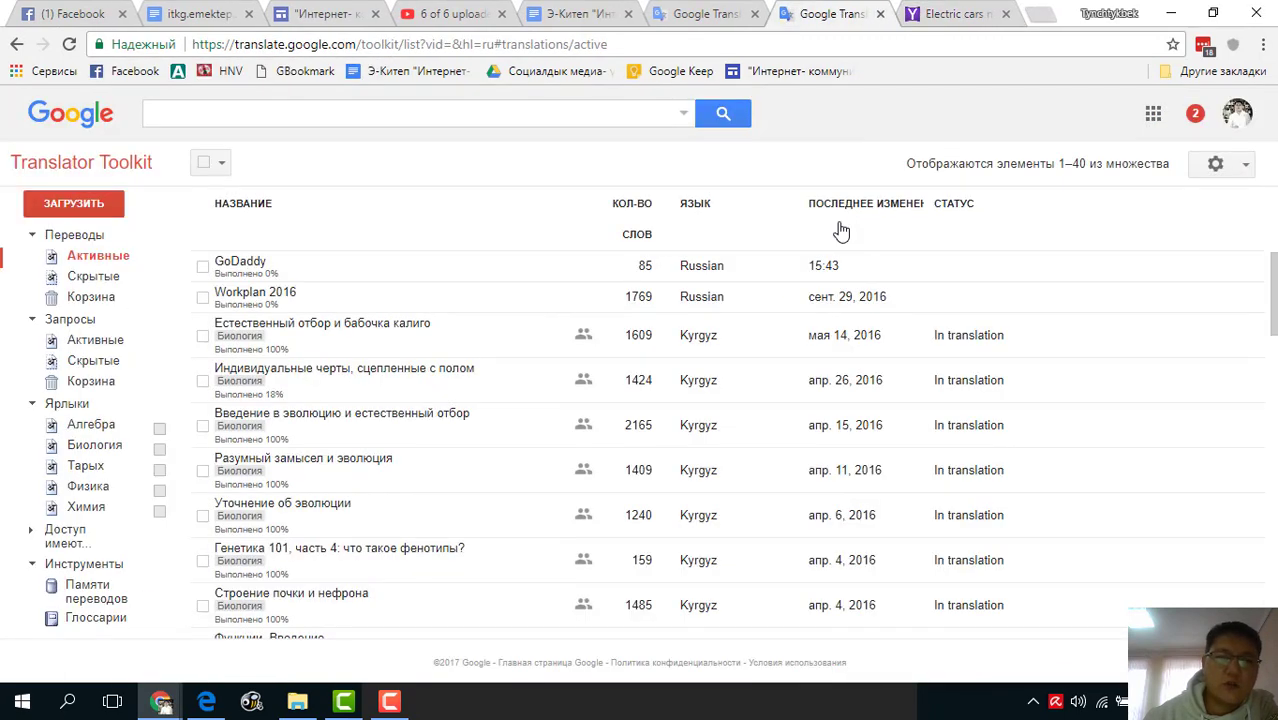
left_click(880, 14)
left_click(720, 16)
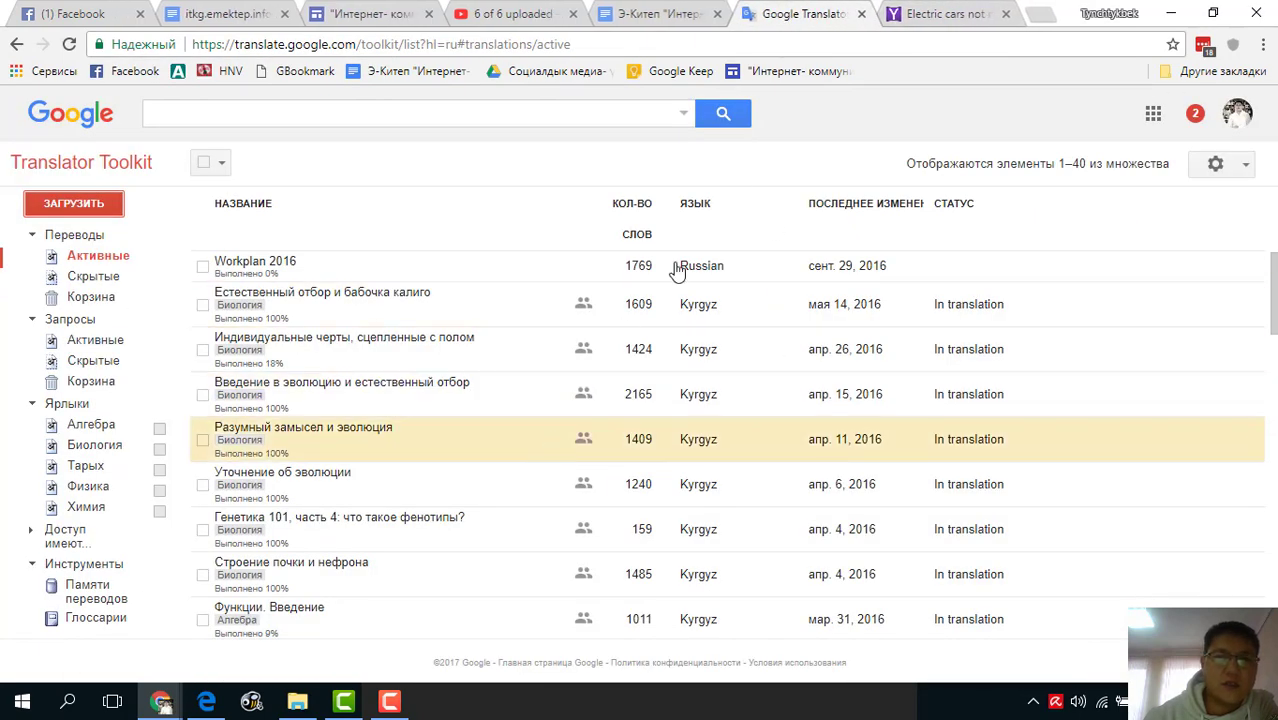
left_click(17, 44)
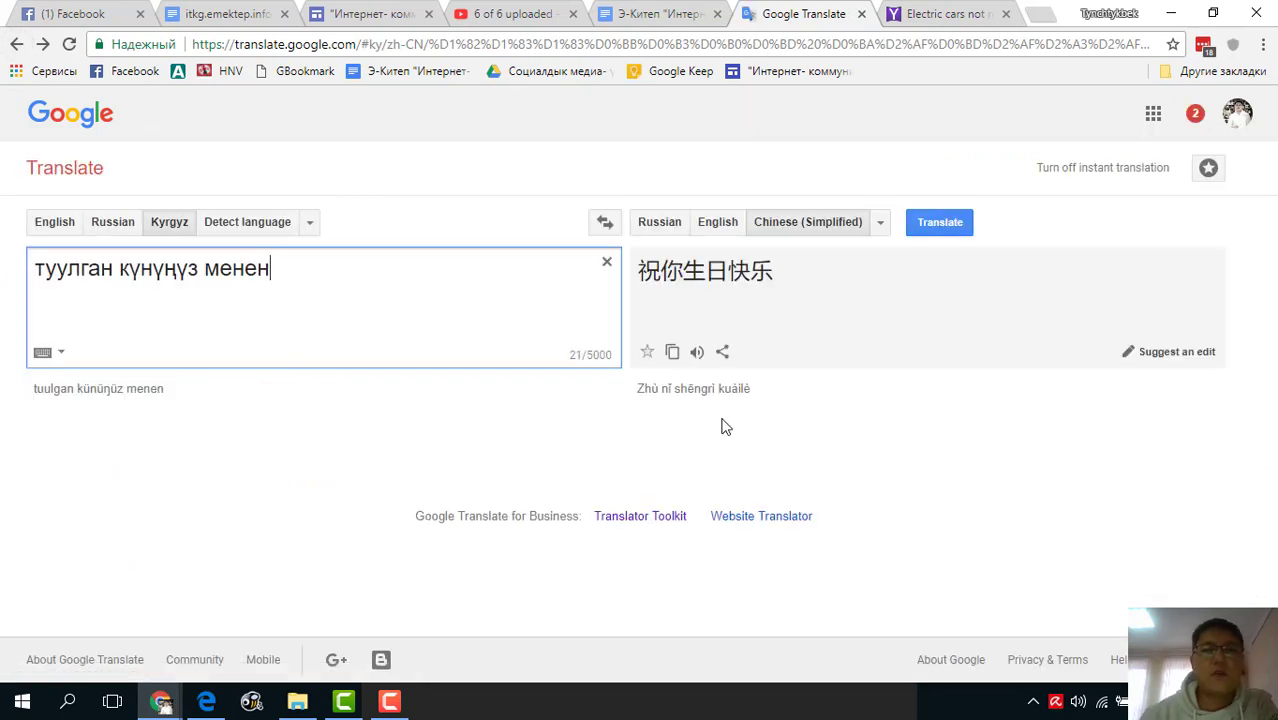